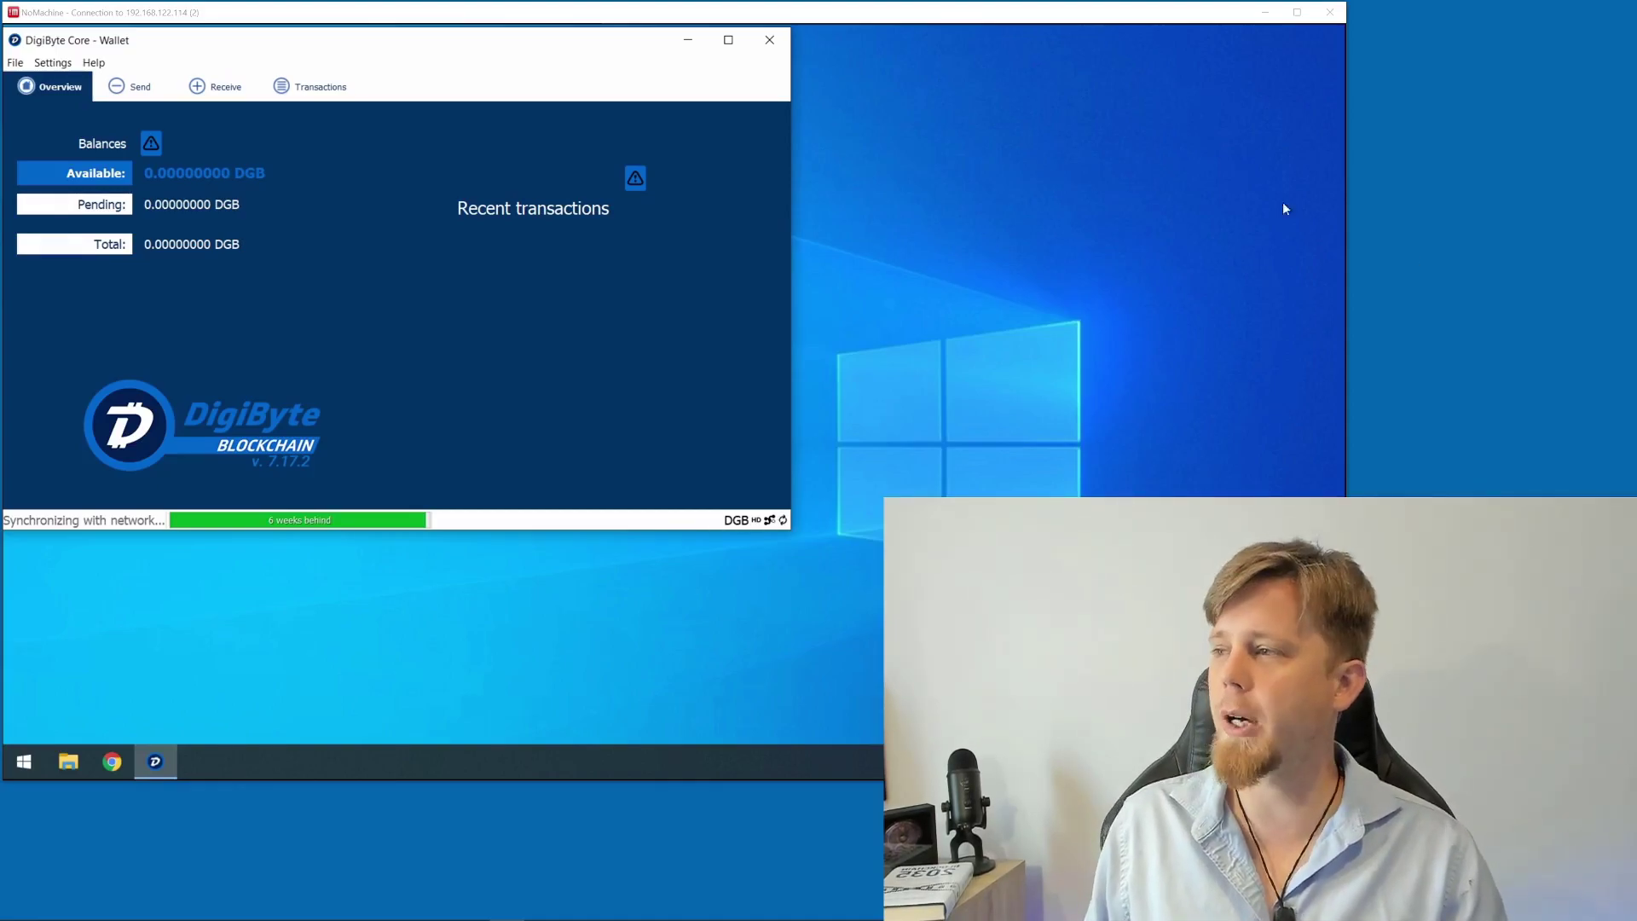
Step: Encrypt the wallet with a new passphrase, entering and repeating the passphrase and accepting the encryption warning
click(53, 63)
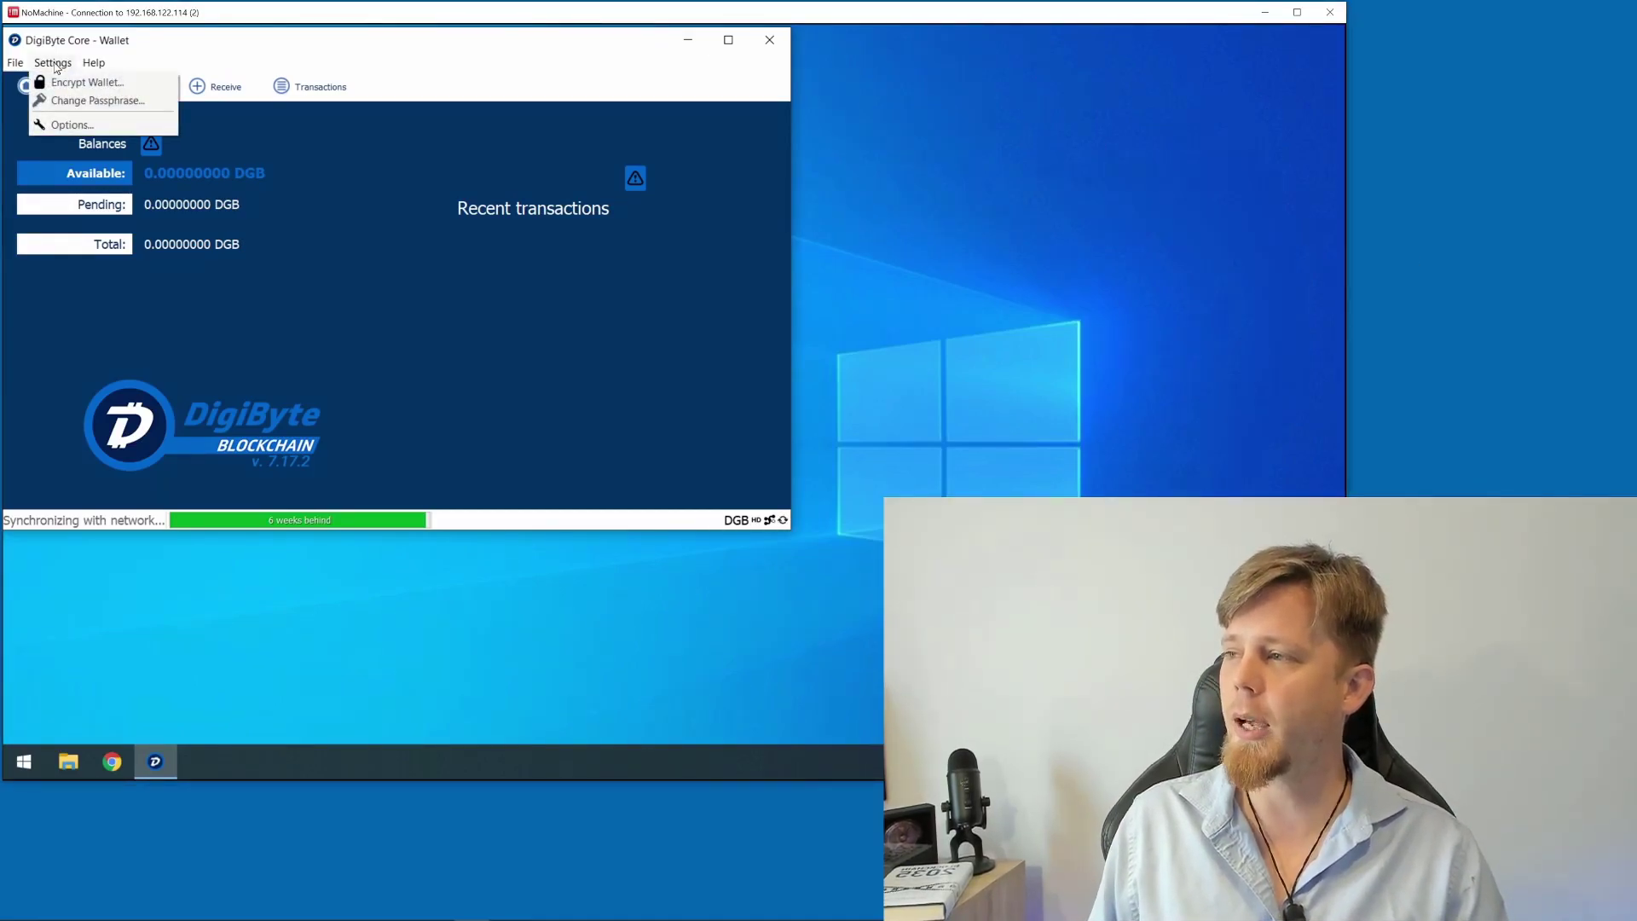
click(66, 84)
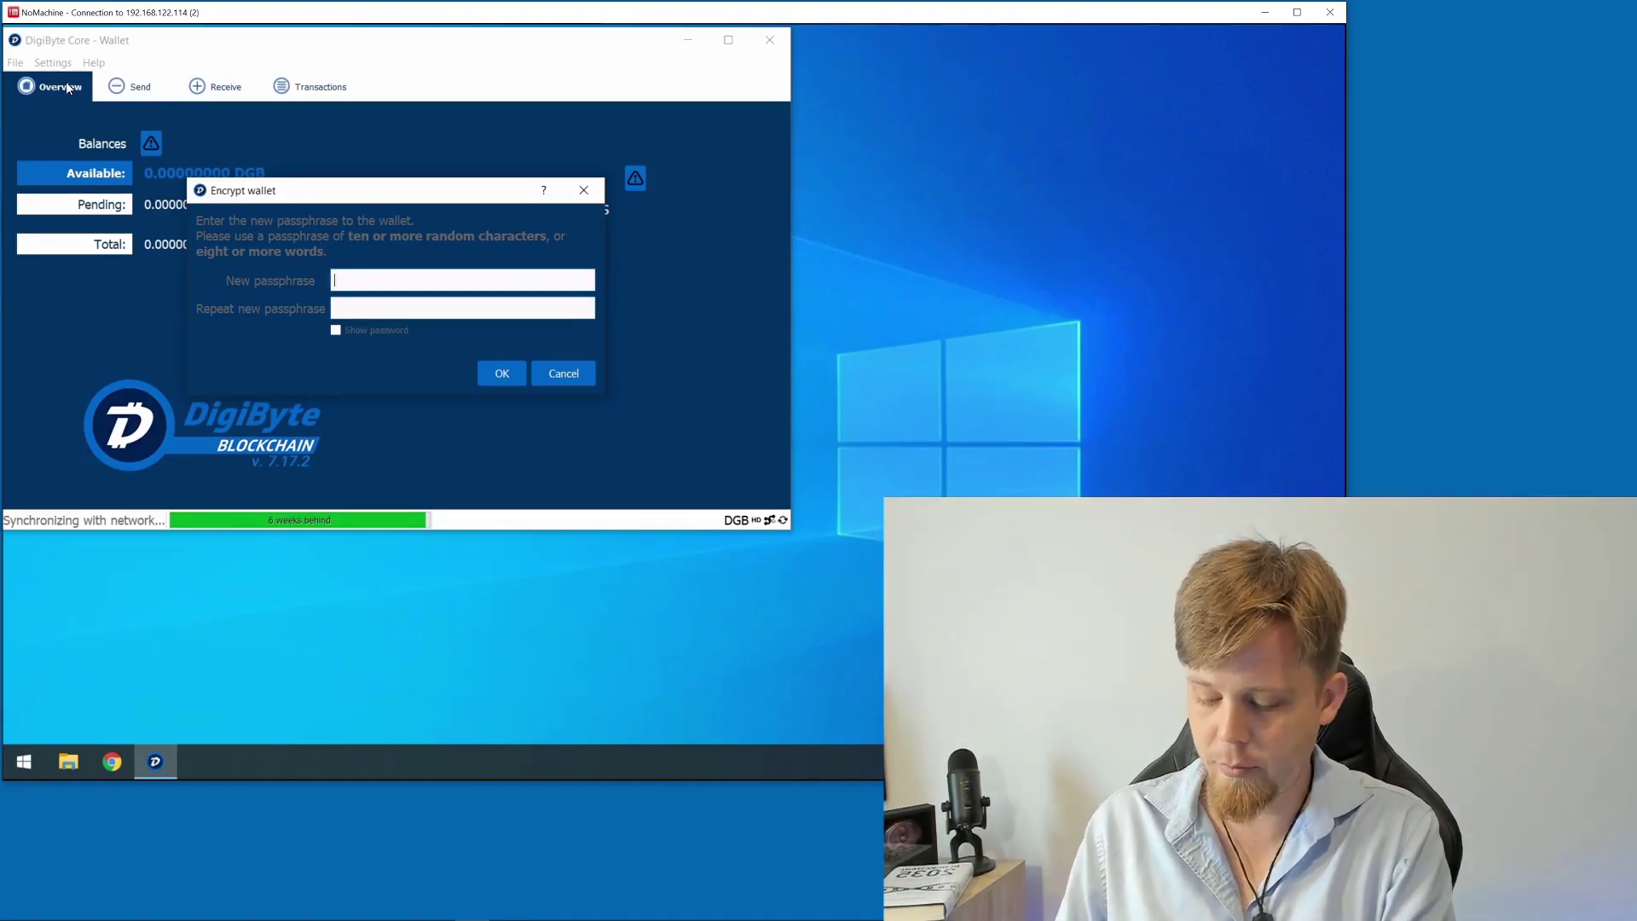
text(•••••••••••••)
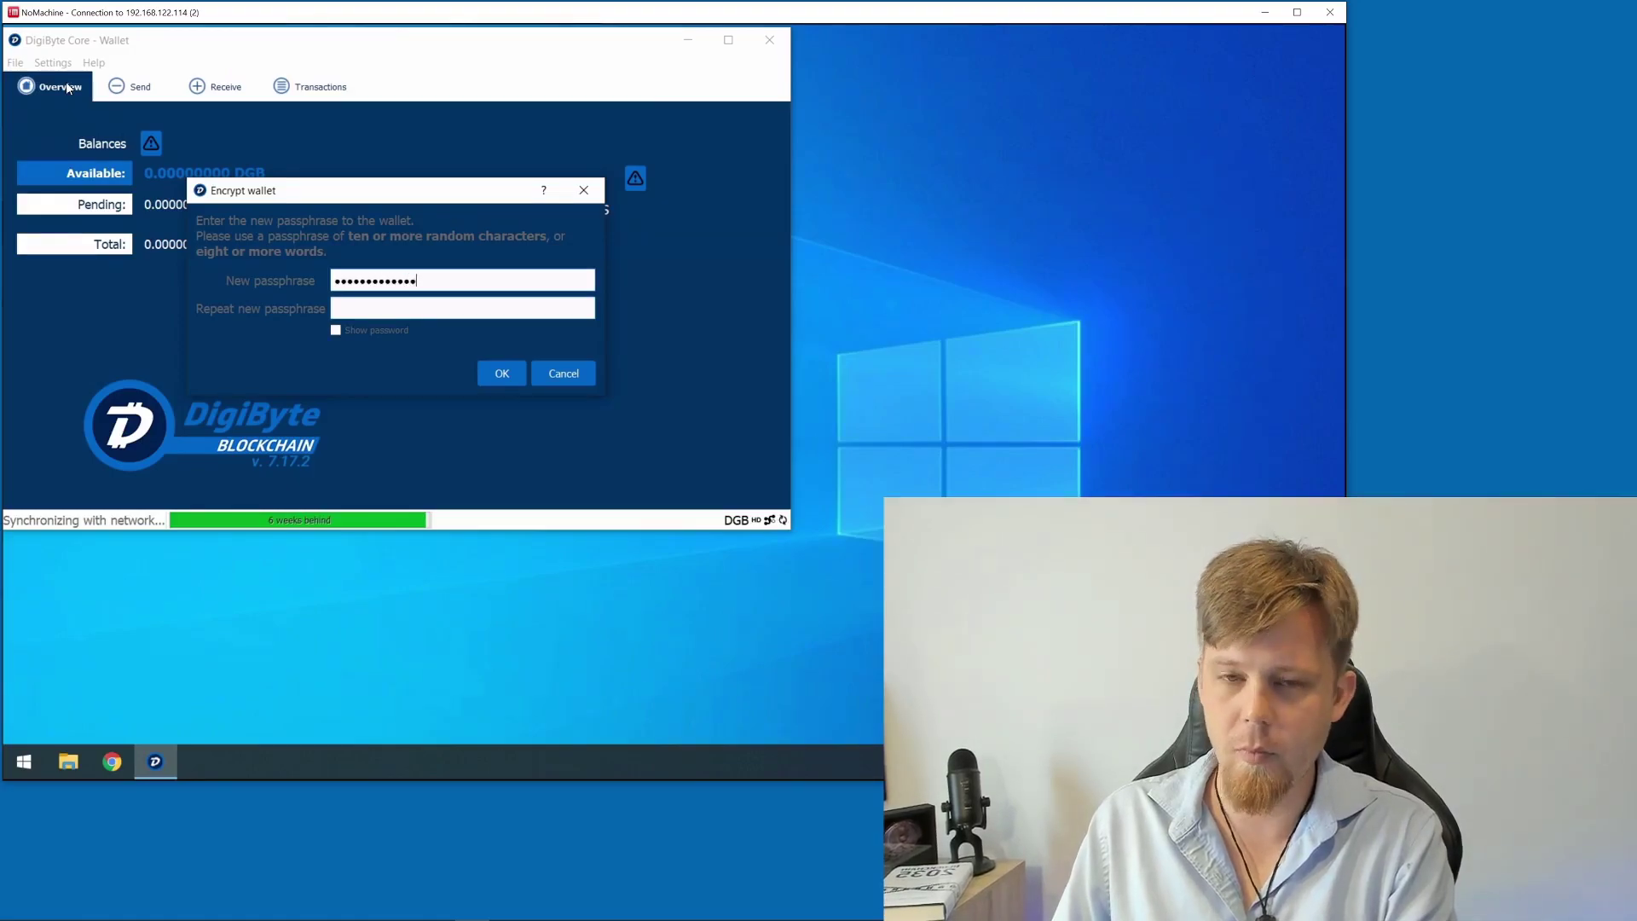
text(•••)
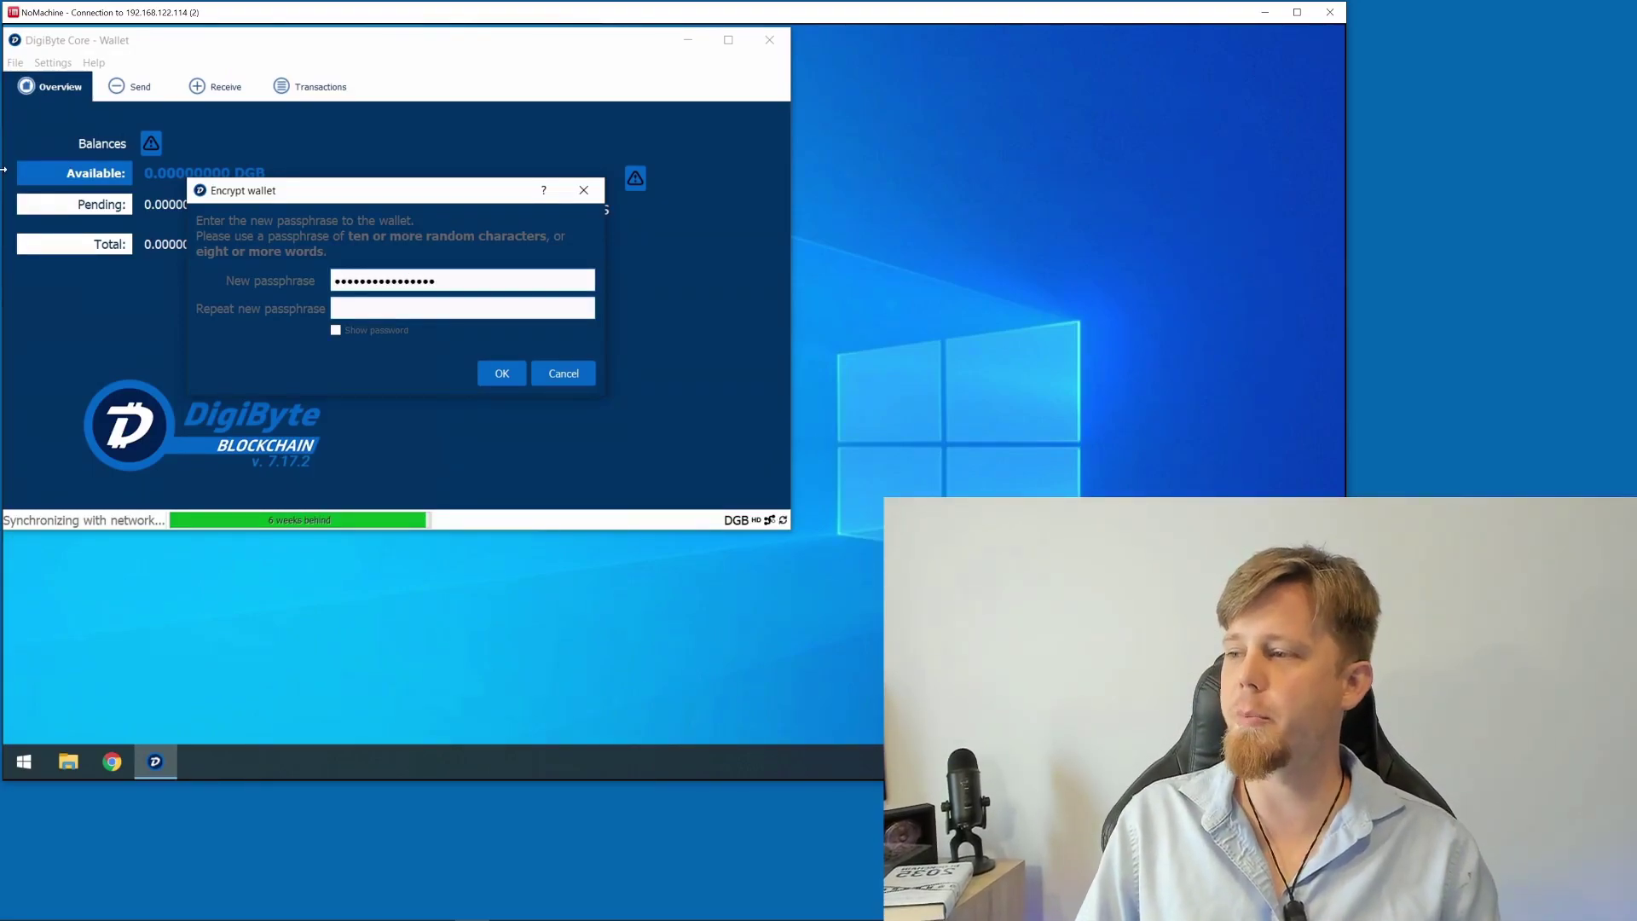
click(457, 306)
text(••••••)
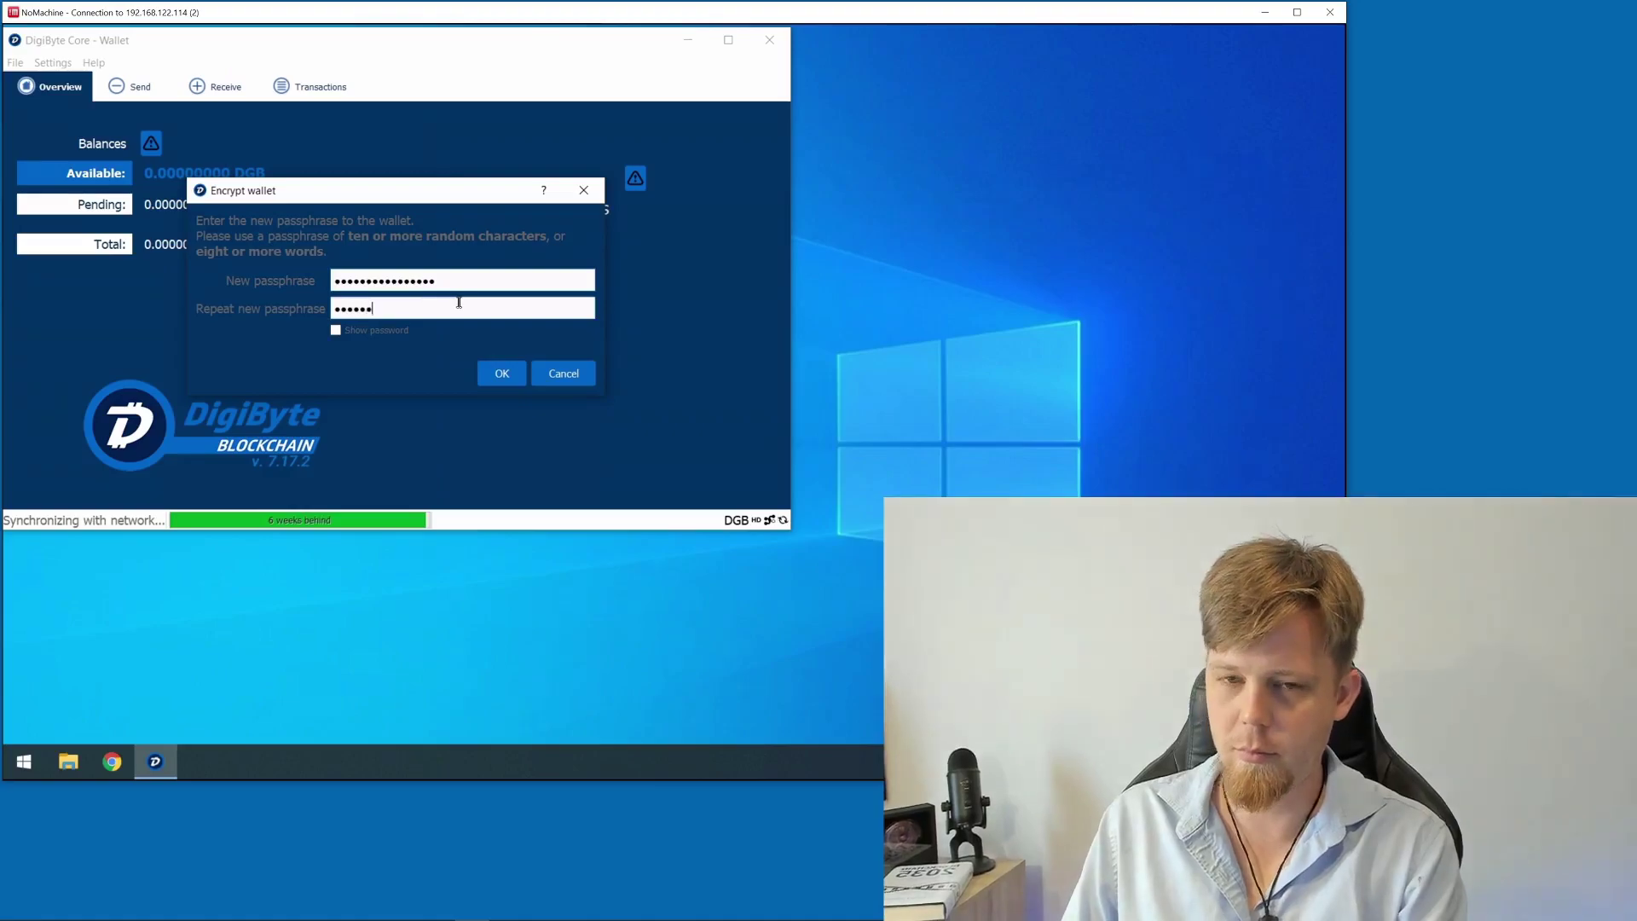
text(••••••••••)
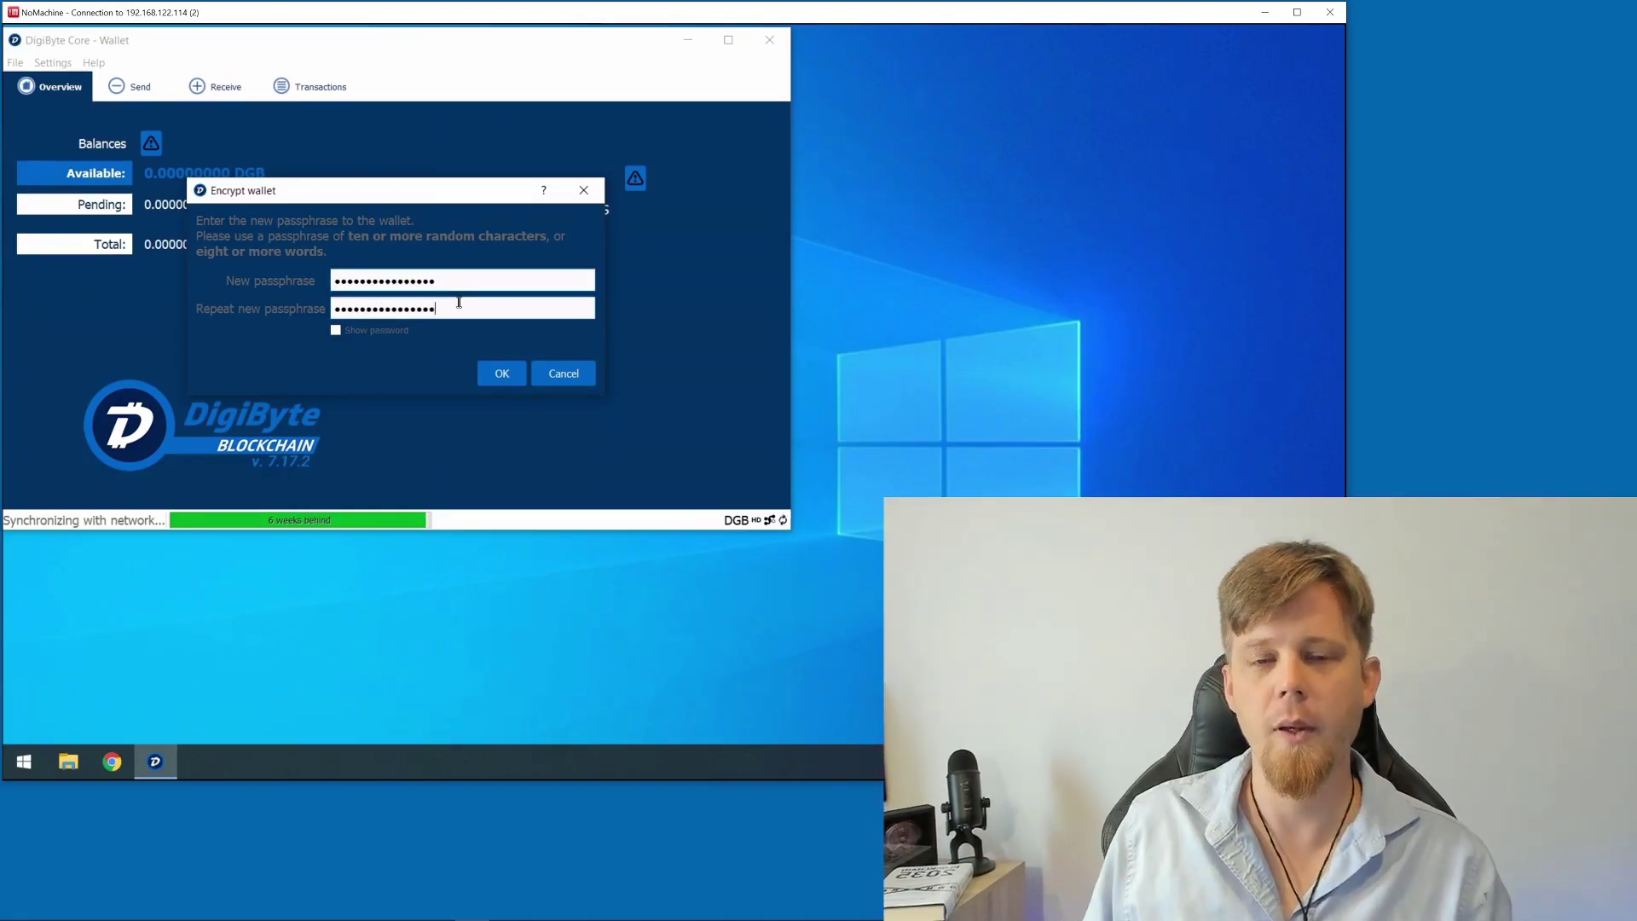
click(501, 383)
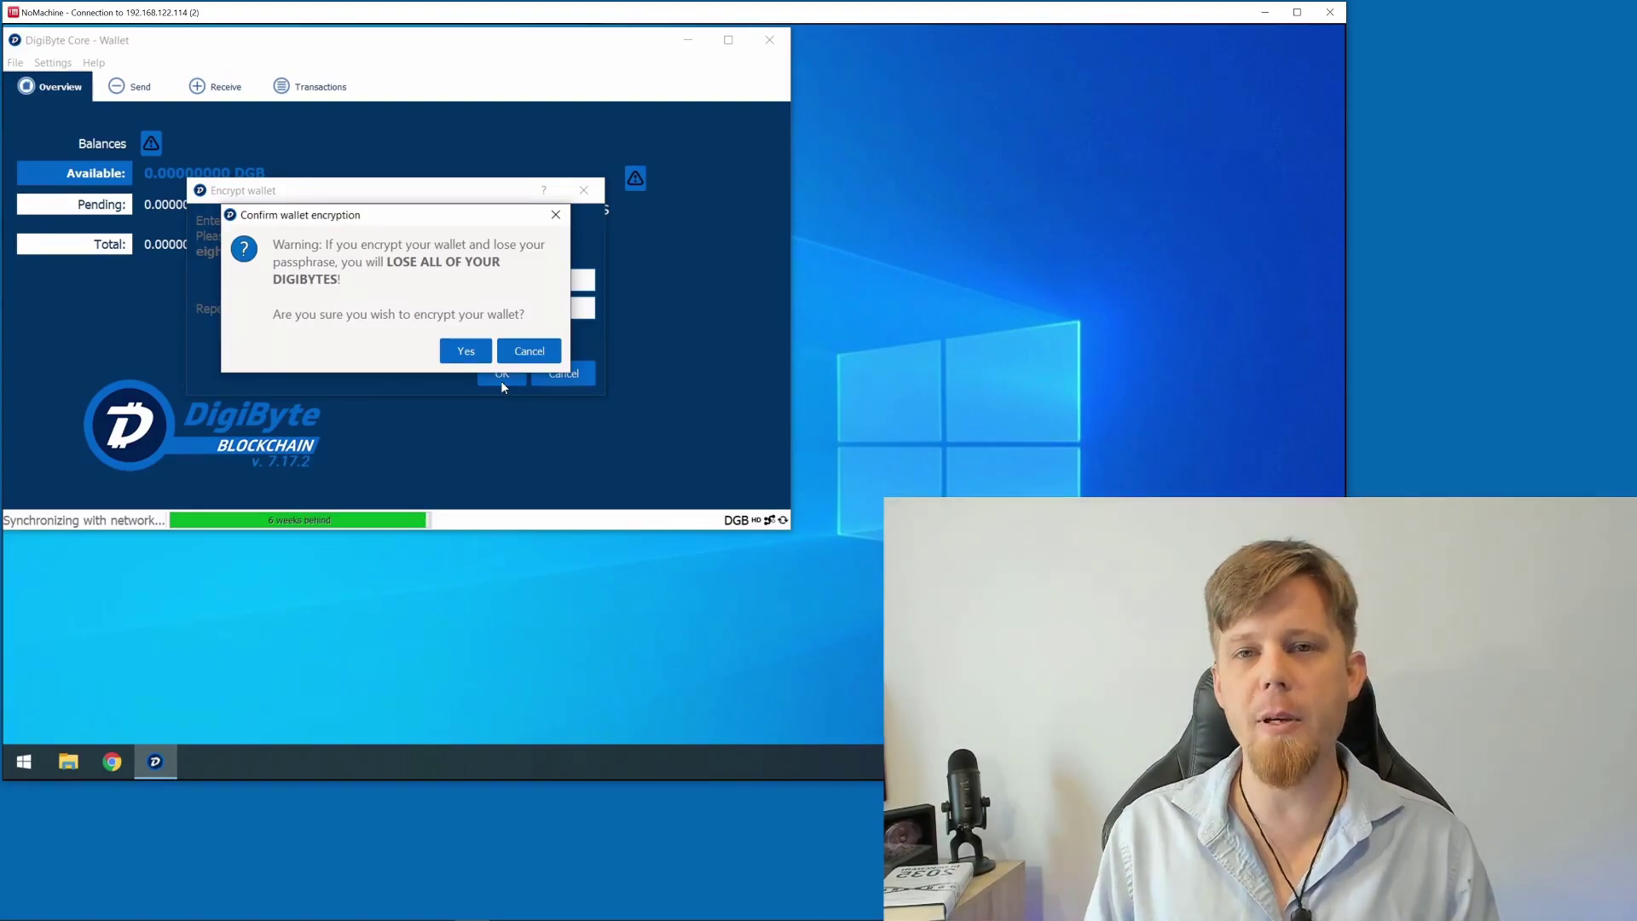
click(457, 348)
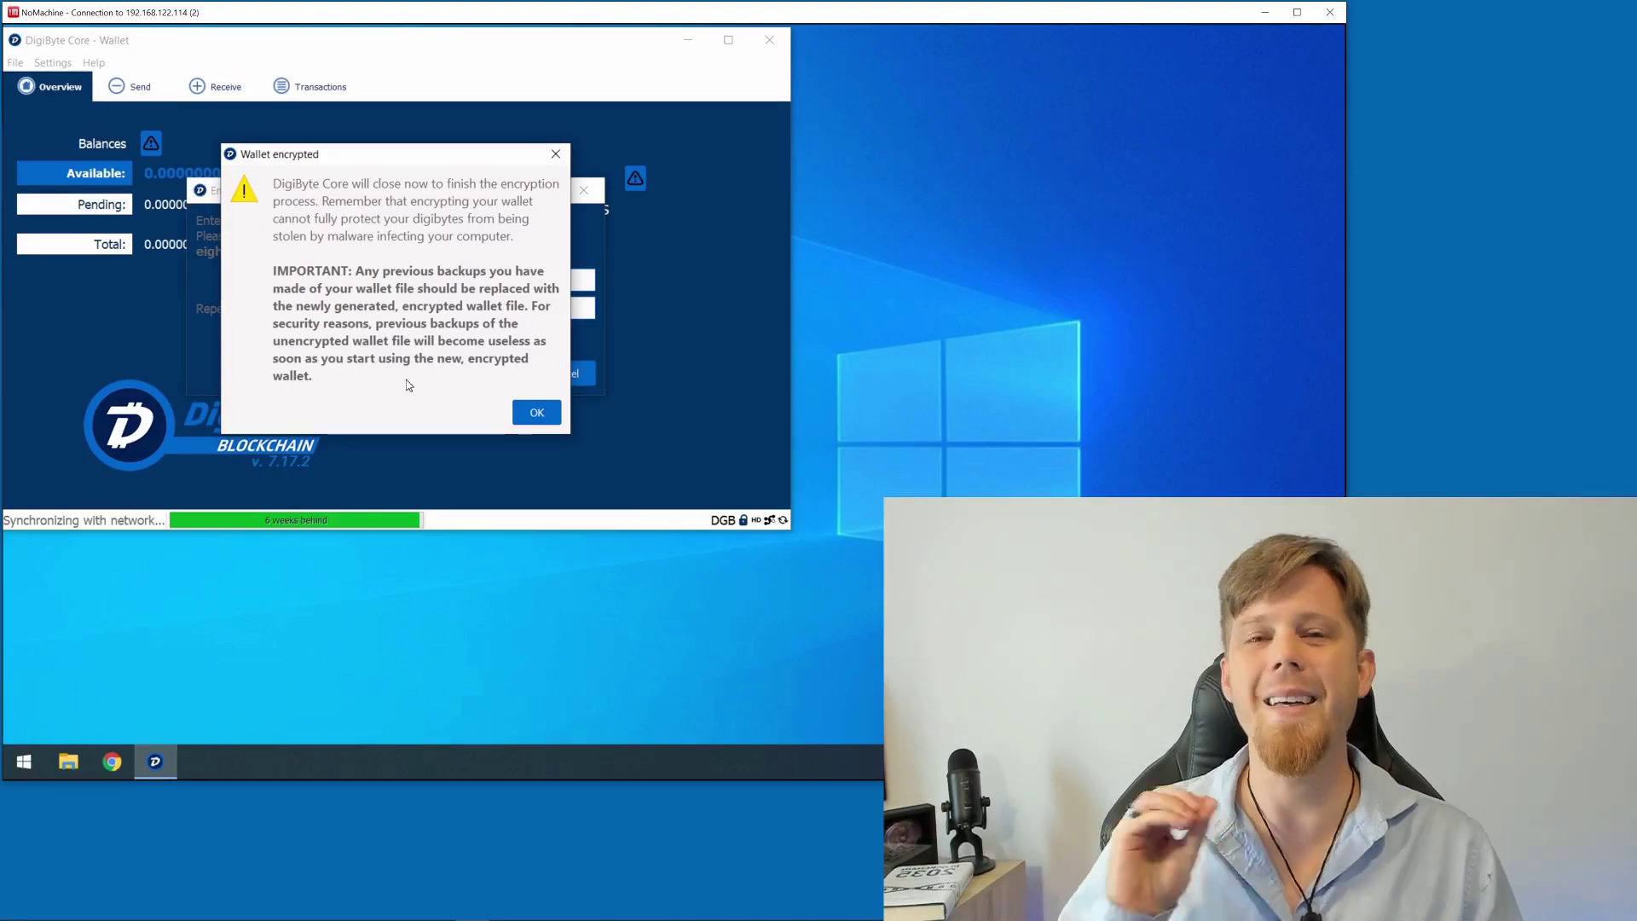
Step: Let the wallet program close to finish the encryption, and relaunch DigiByte Core (64-bit)
click(543, 416)
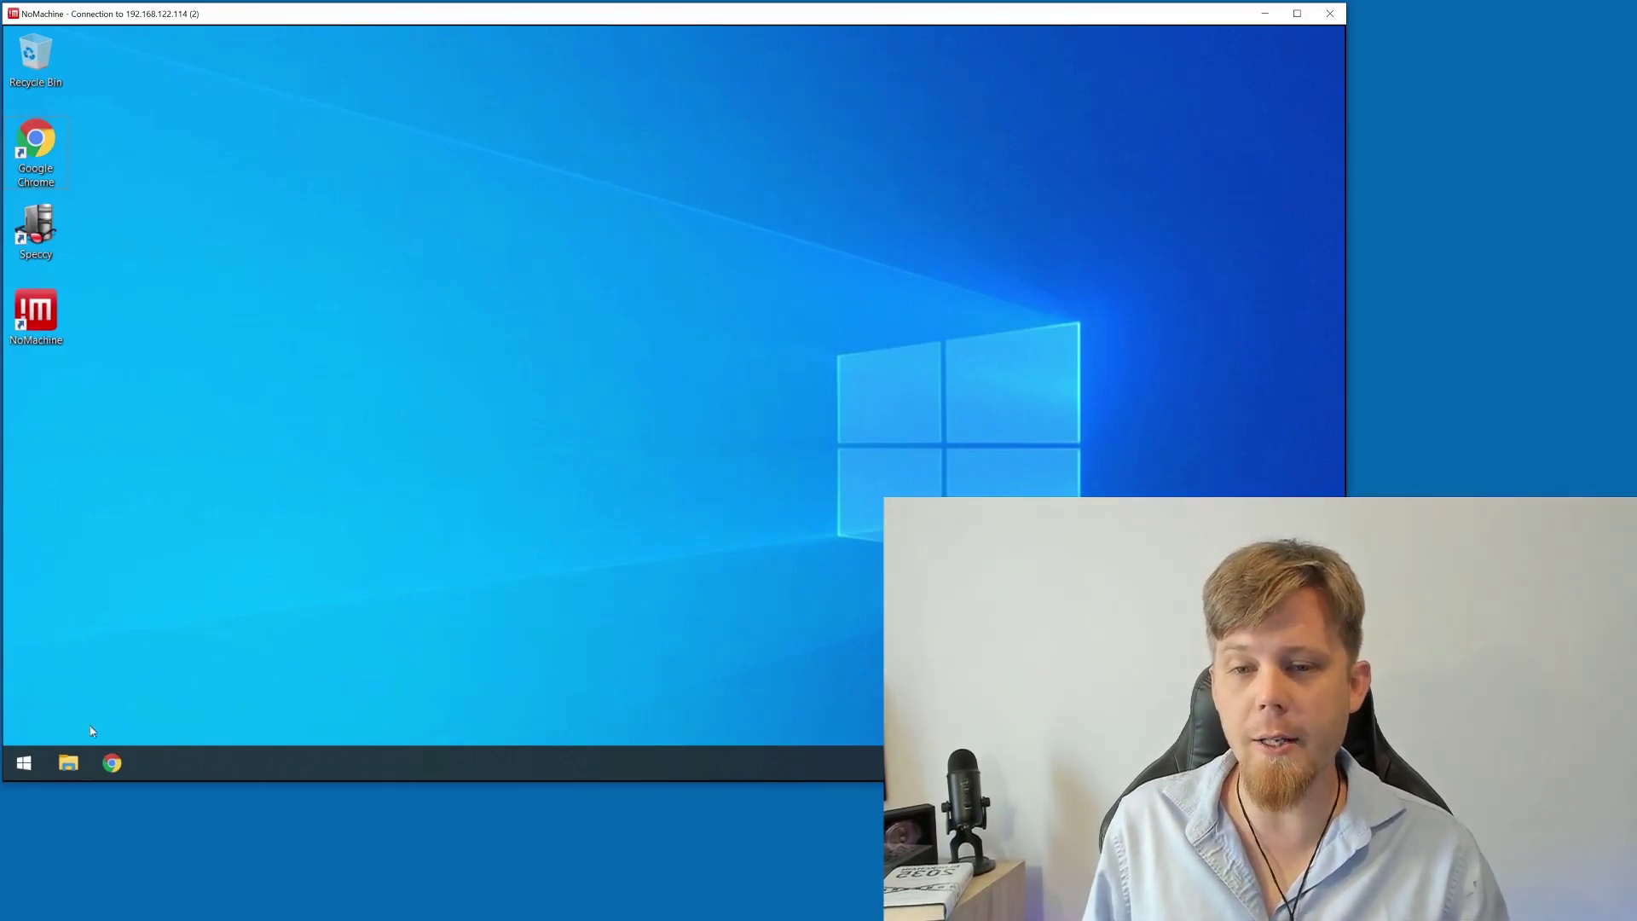
click(24, 763)
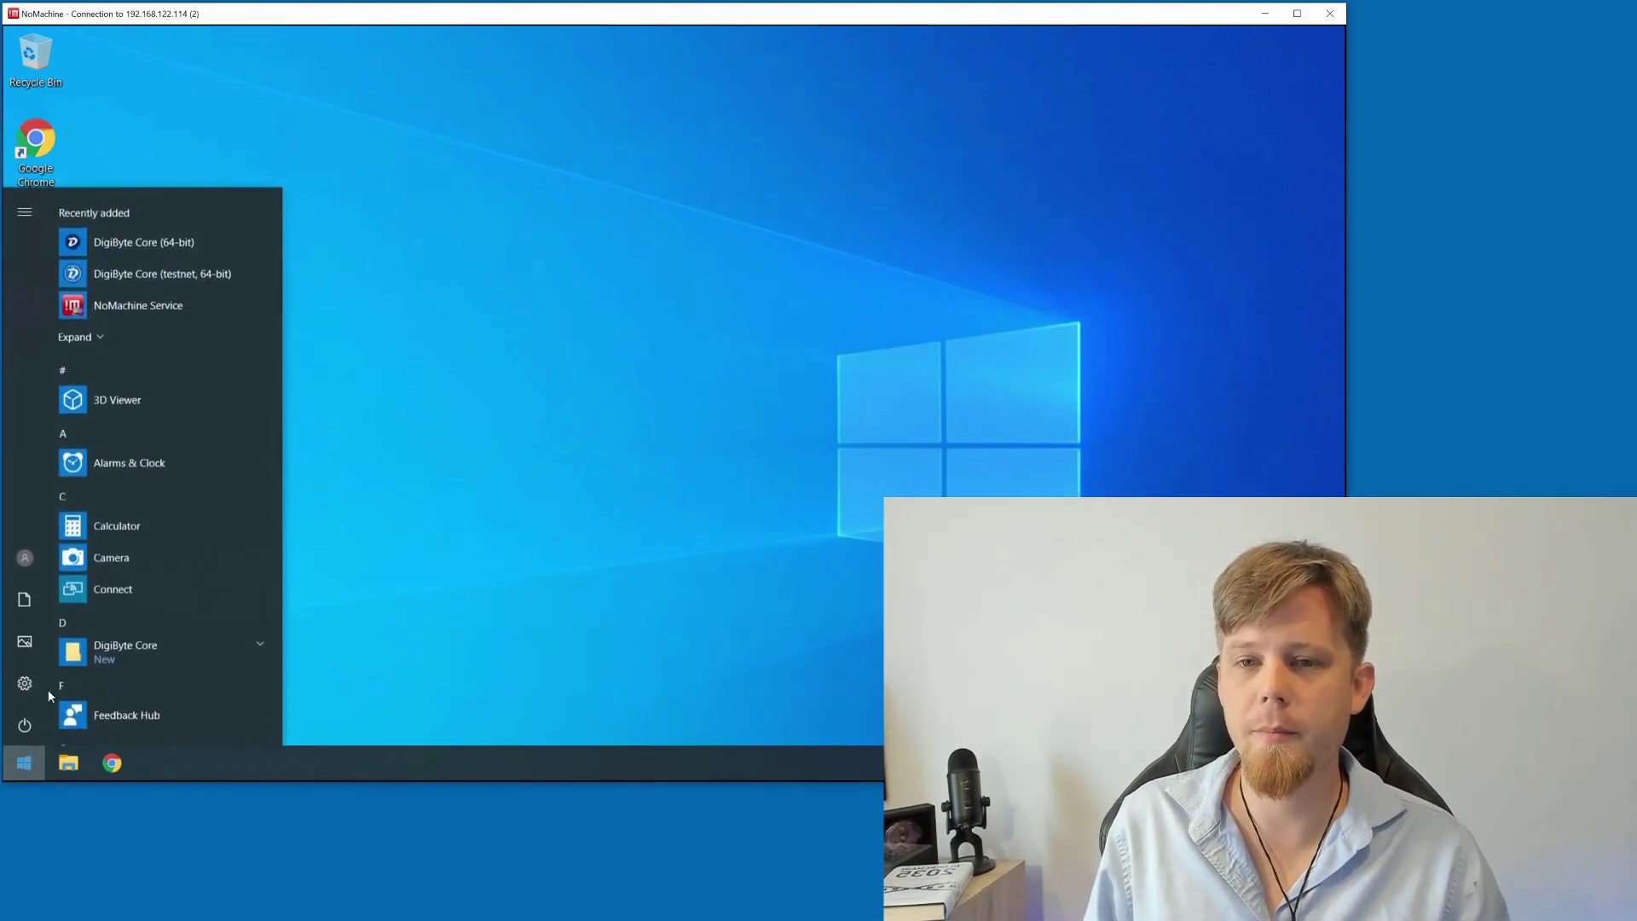
click(155, 244)
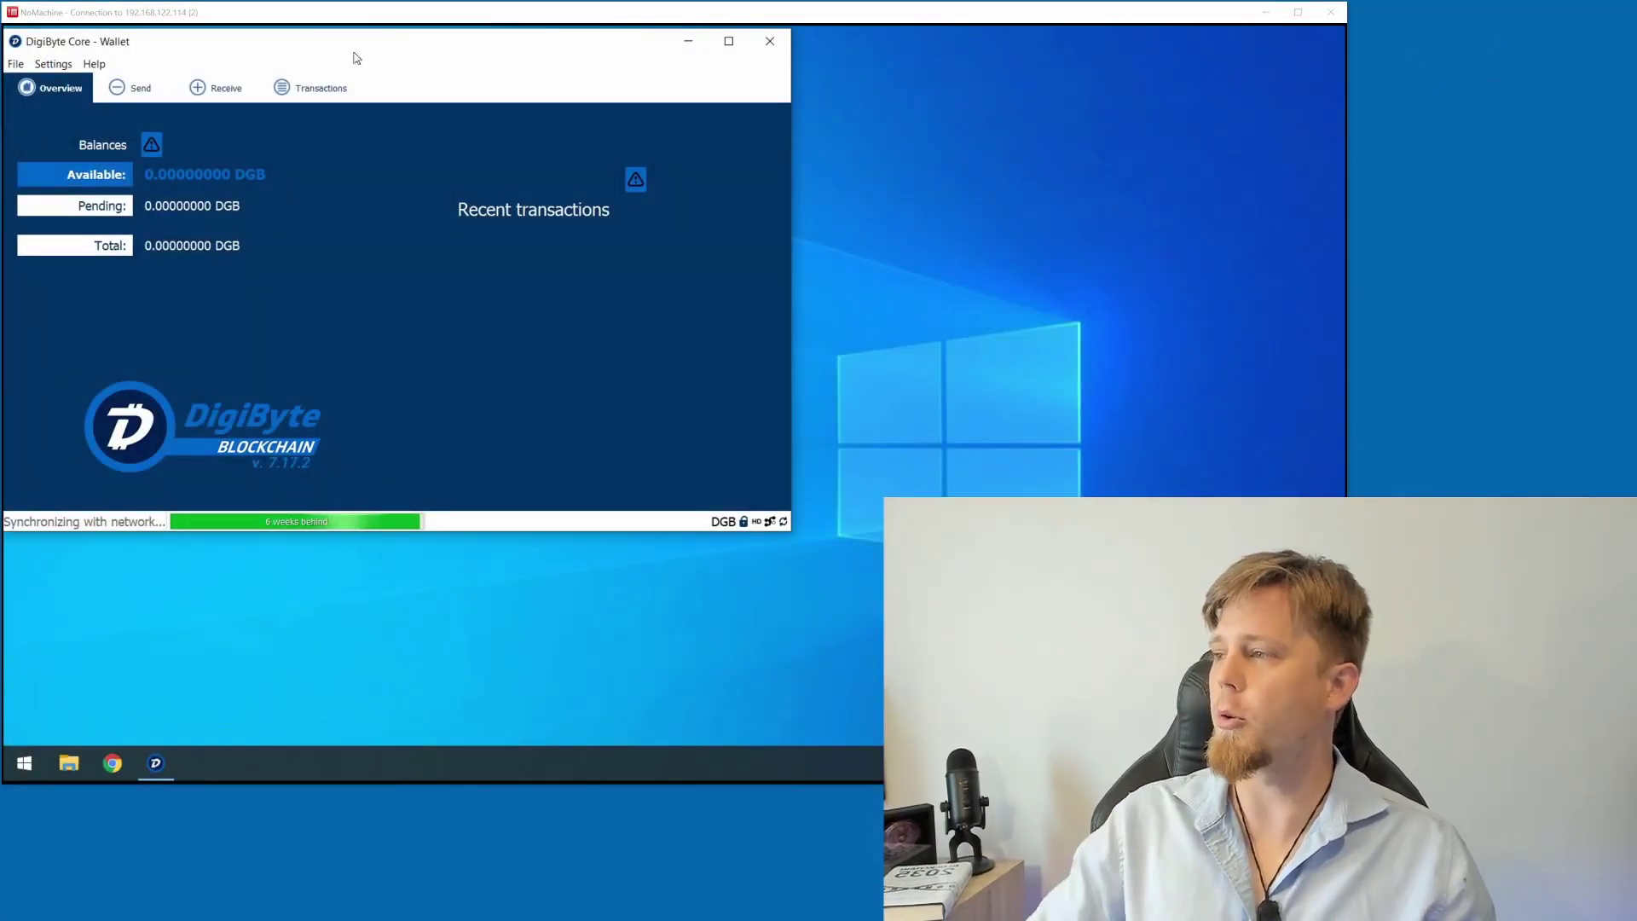
Step: Back up the encrypted wallet to the Documents folder as wallet data named "Encrypted February 2020"
click(16, 65)
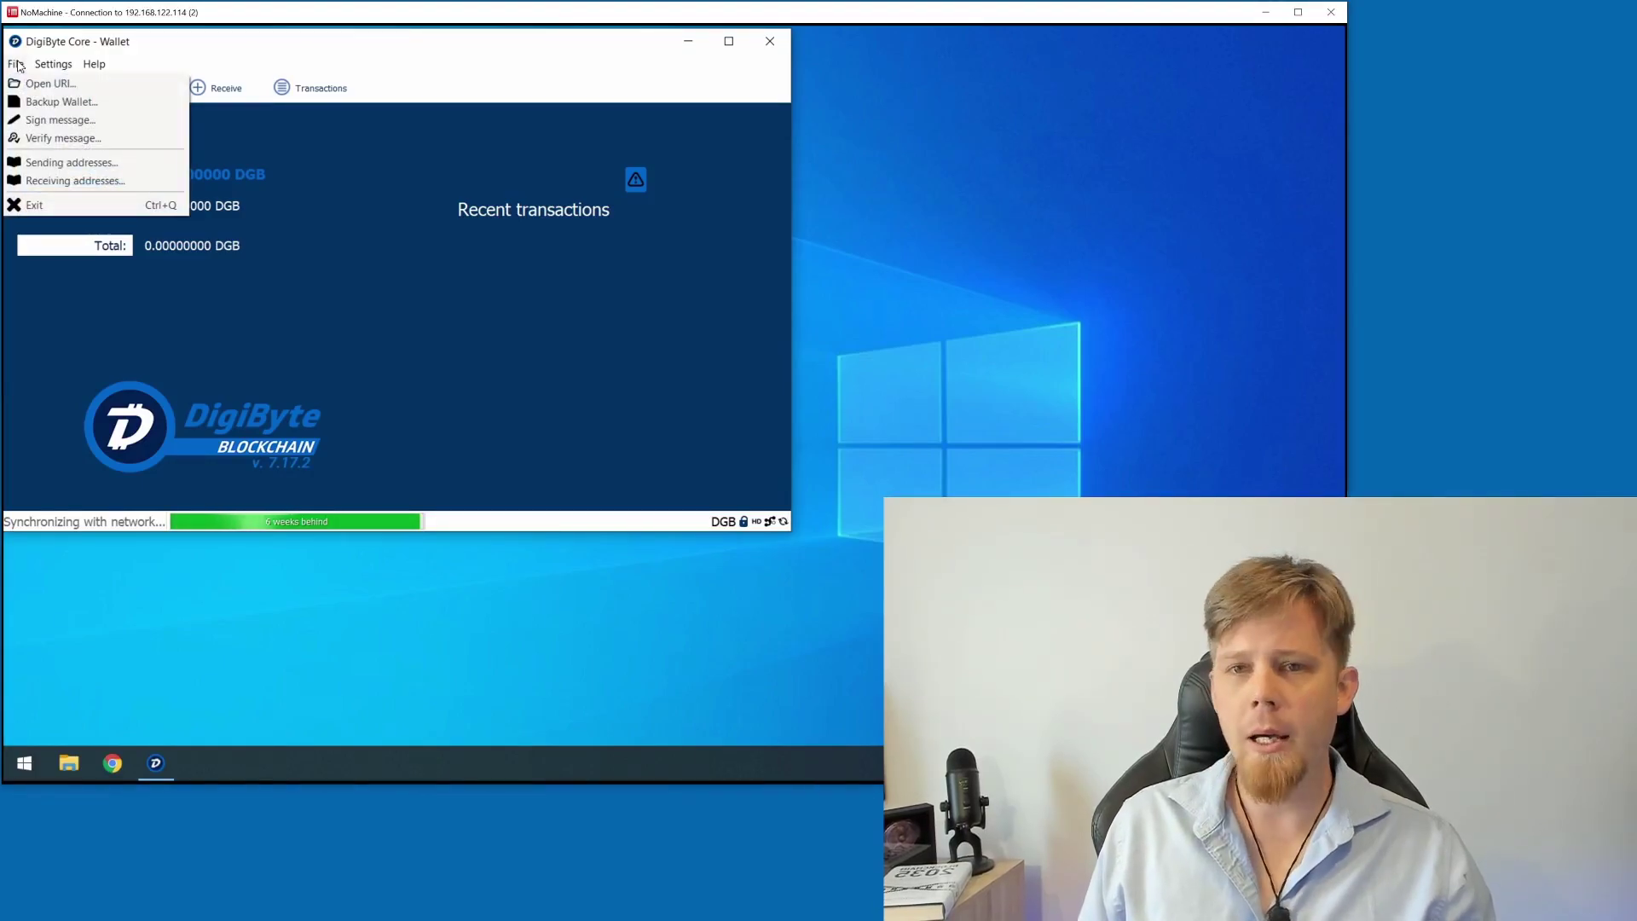
click(57, 106)
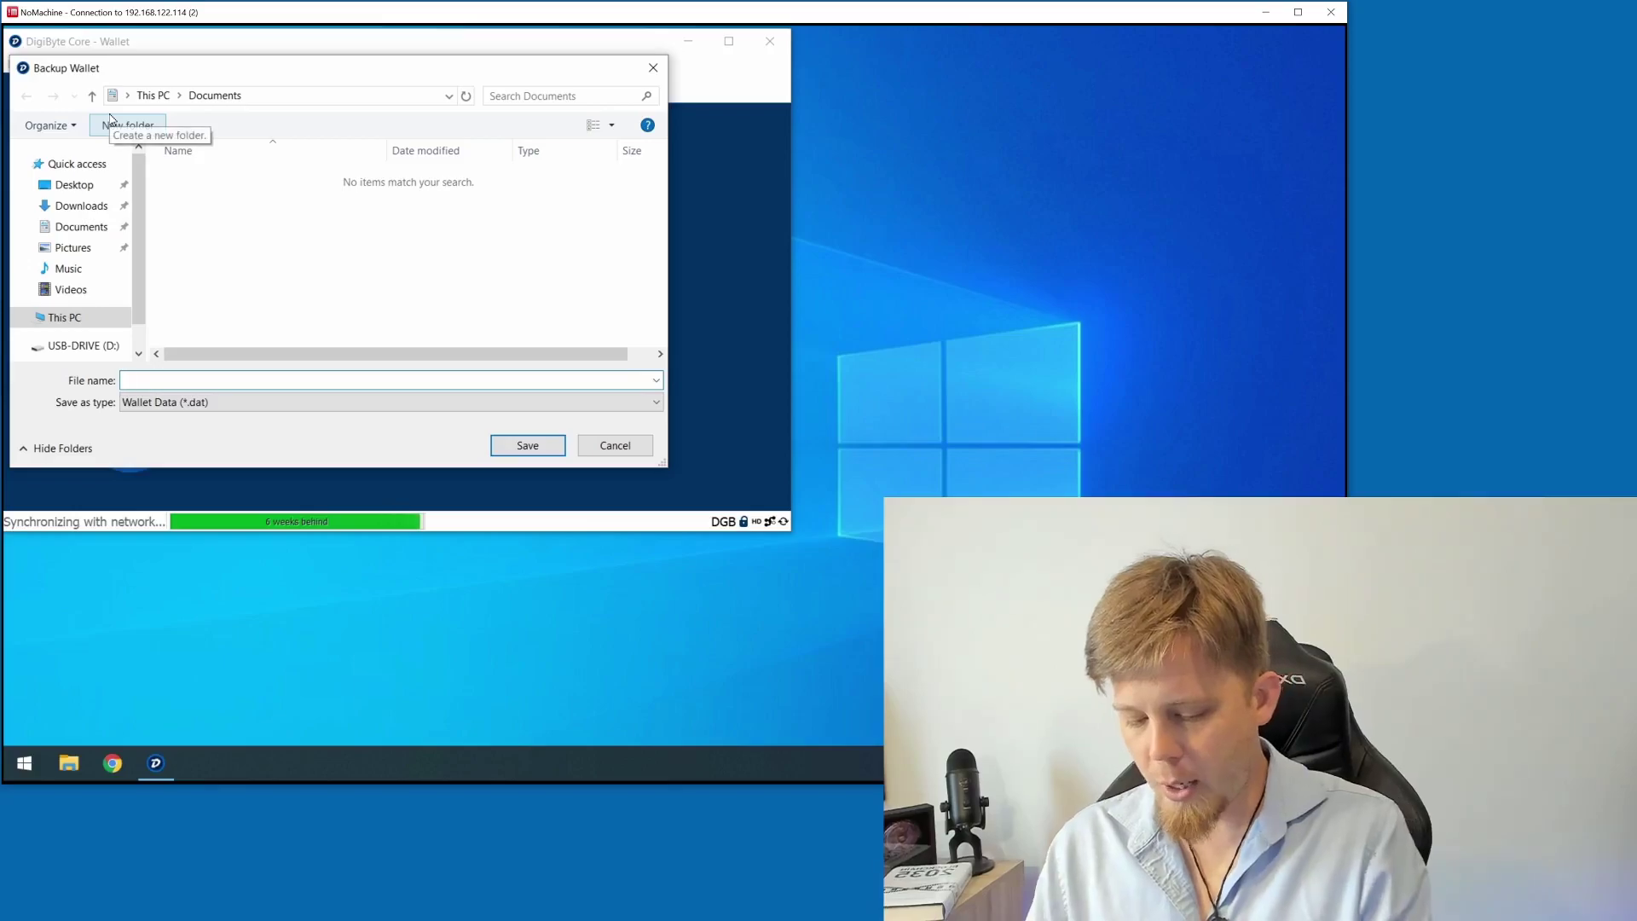
text(Encrypted 2)
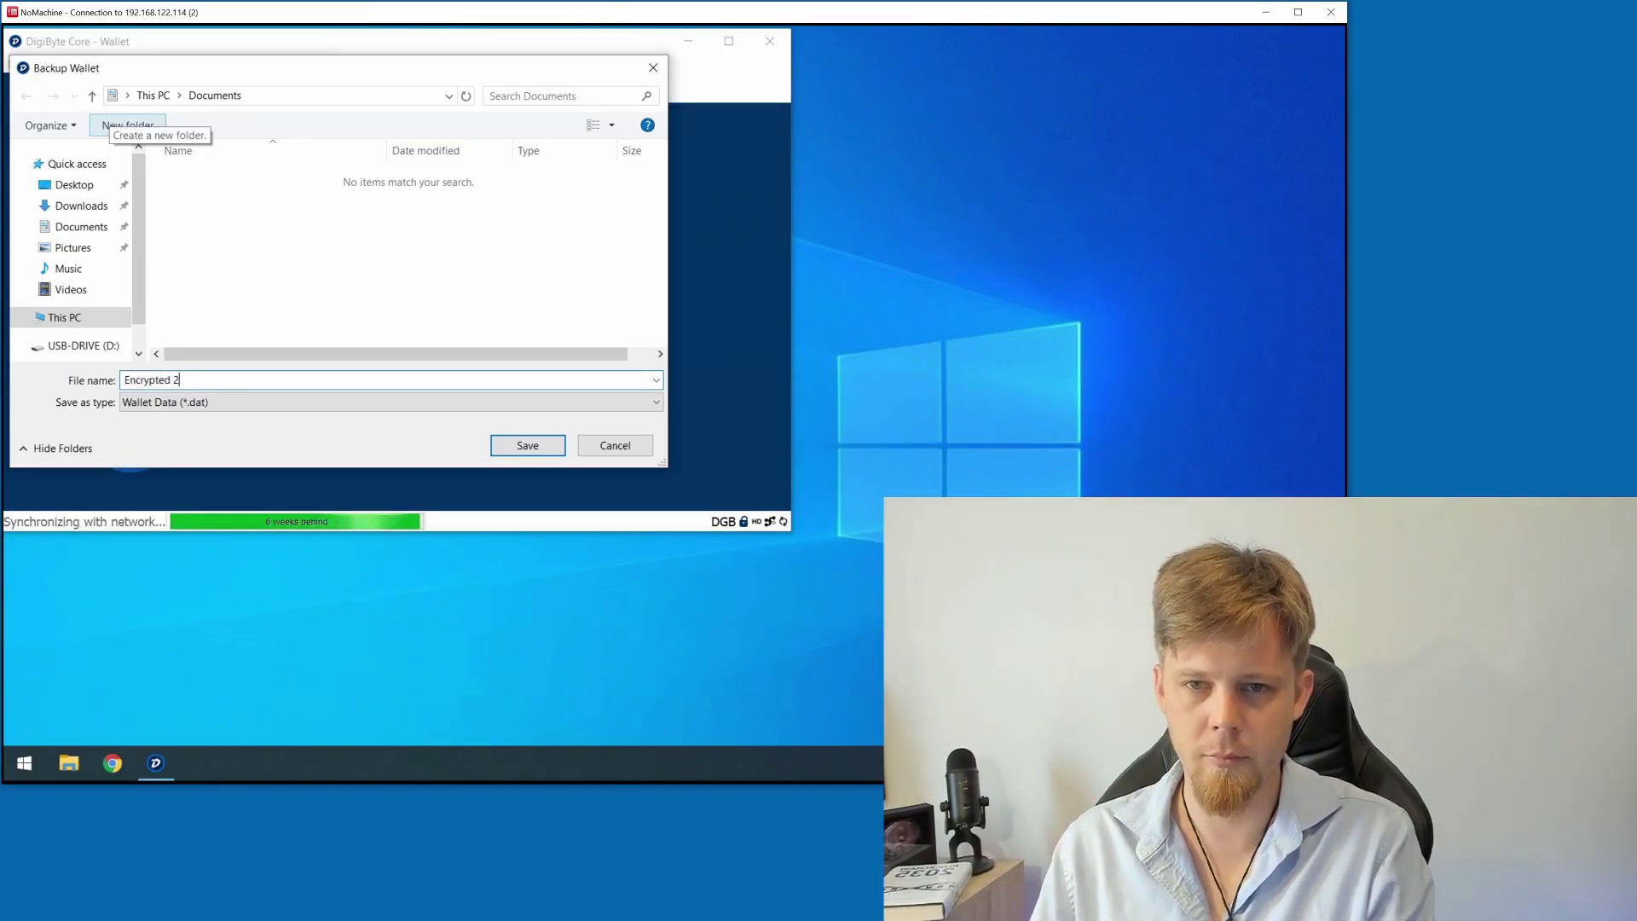
key(BackSpace)
text(February 202)
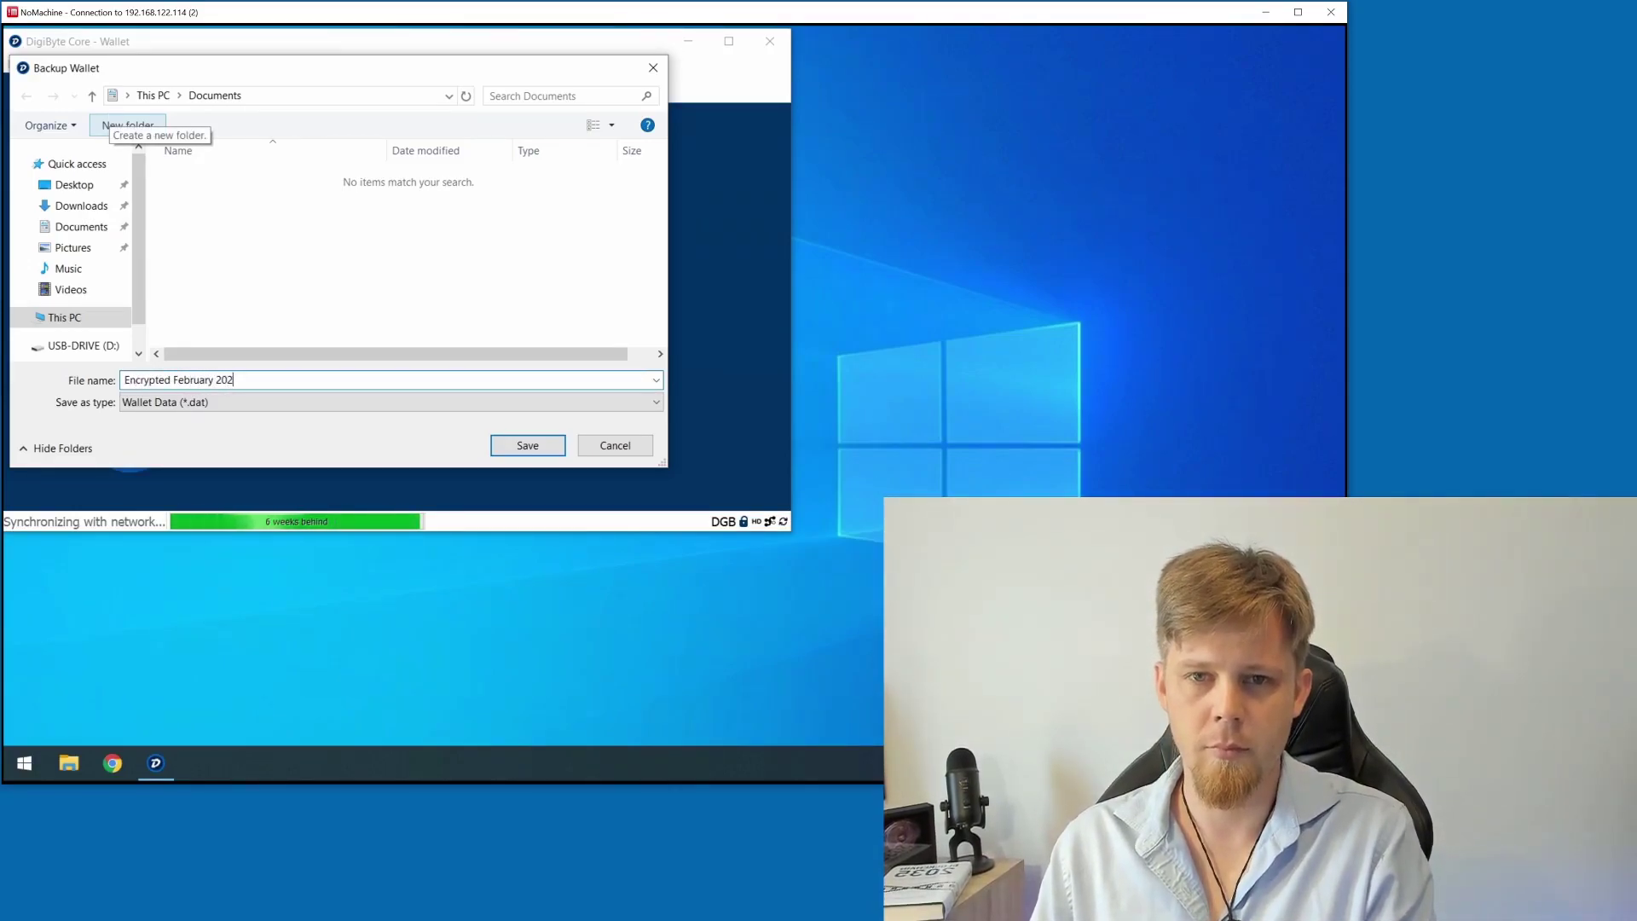
text(0)
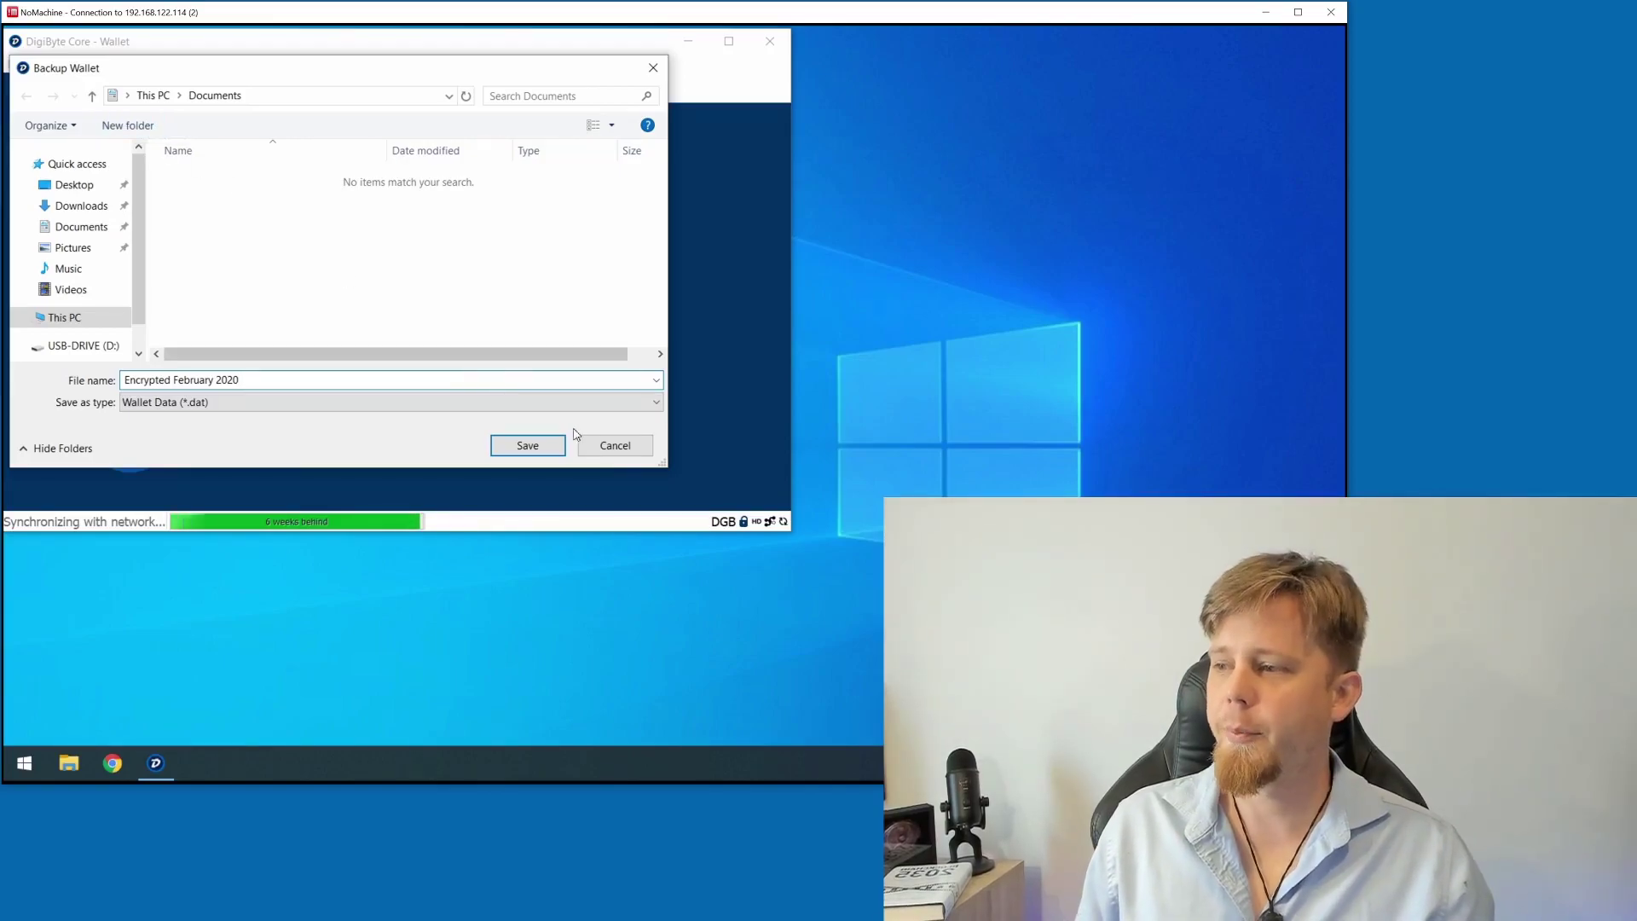
click(550, 444)
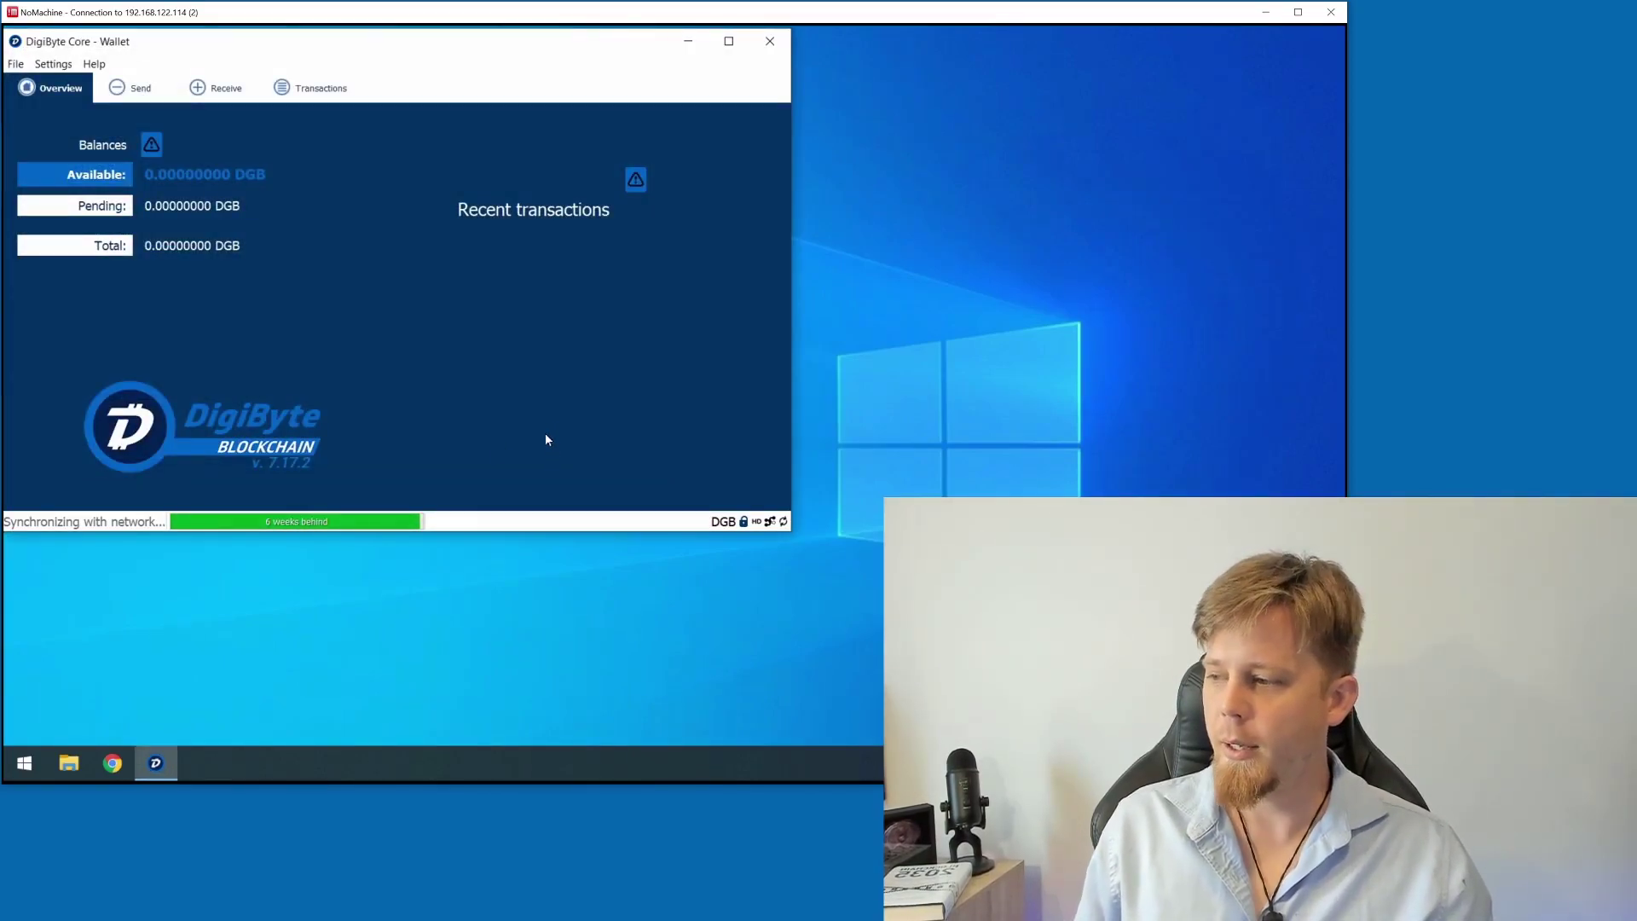
Step: In File Explorer, copy Encrypted February 2020.dat from the Documents folder
click(70, 762)
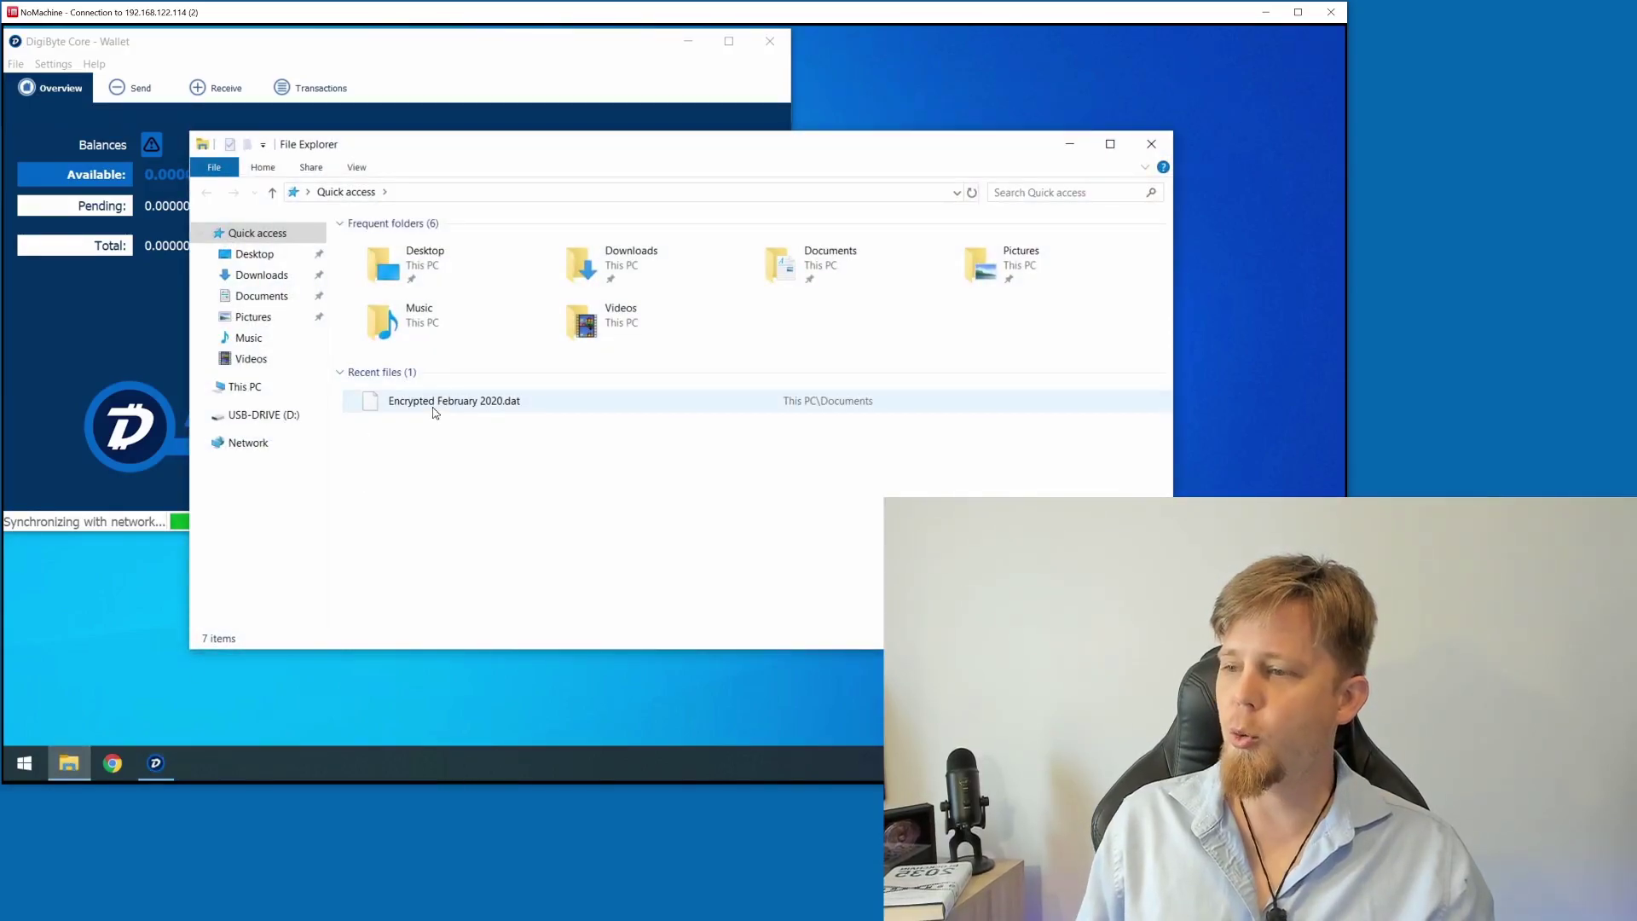
click(262, 296)
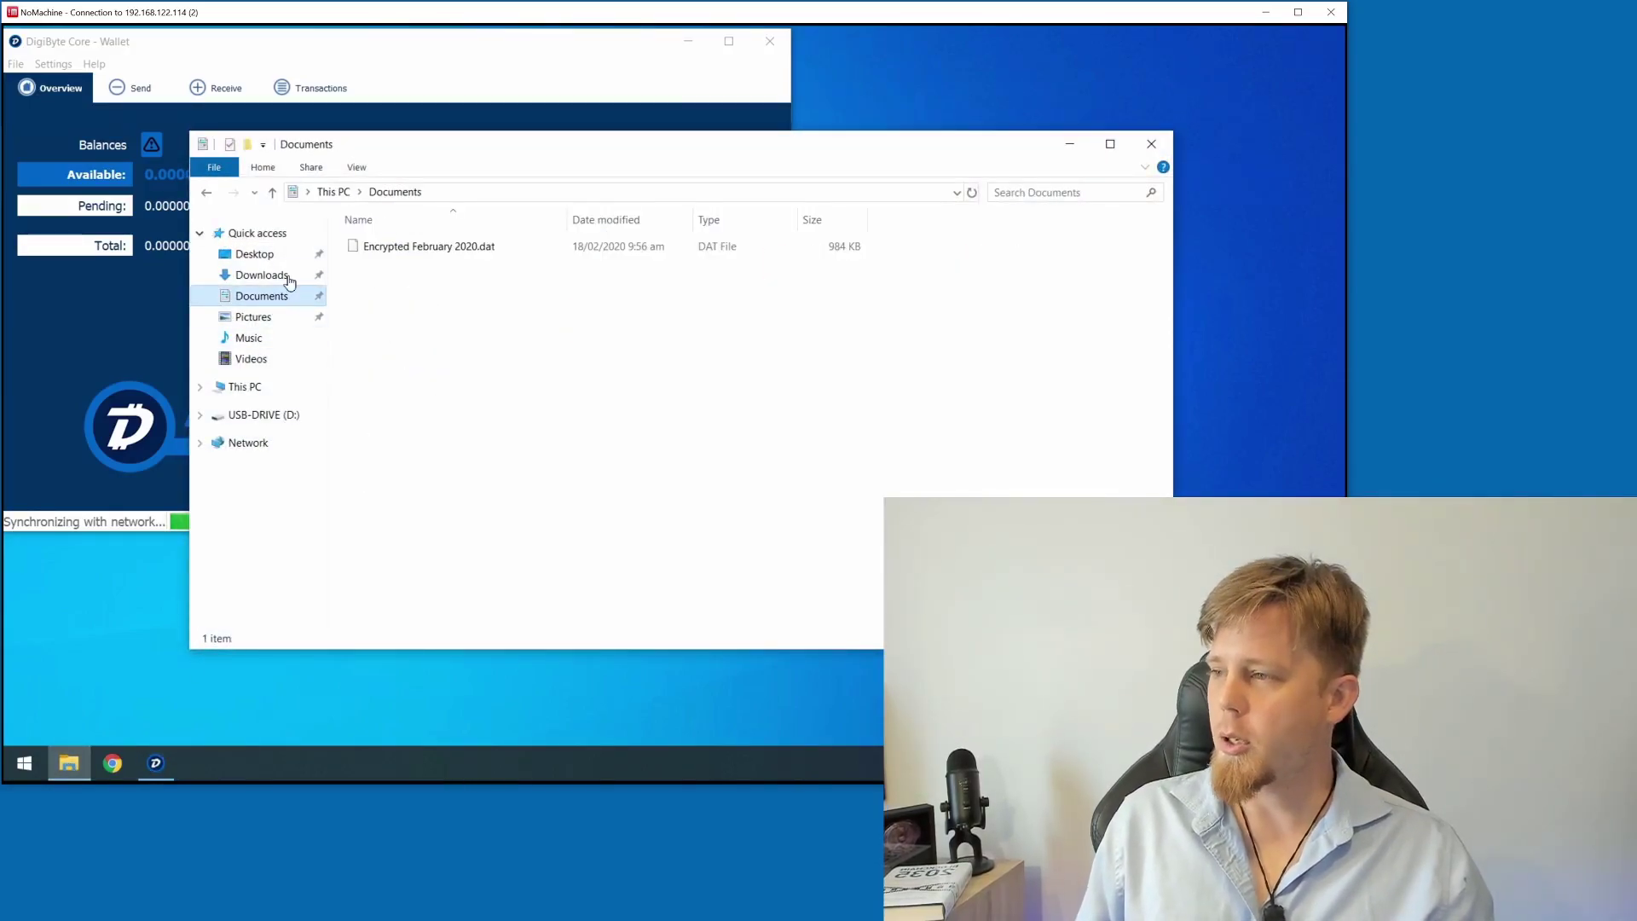
right_click(374, 245)
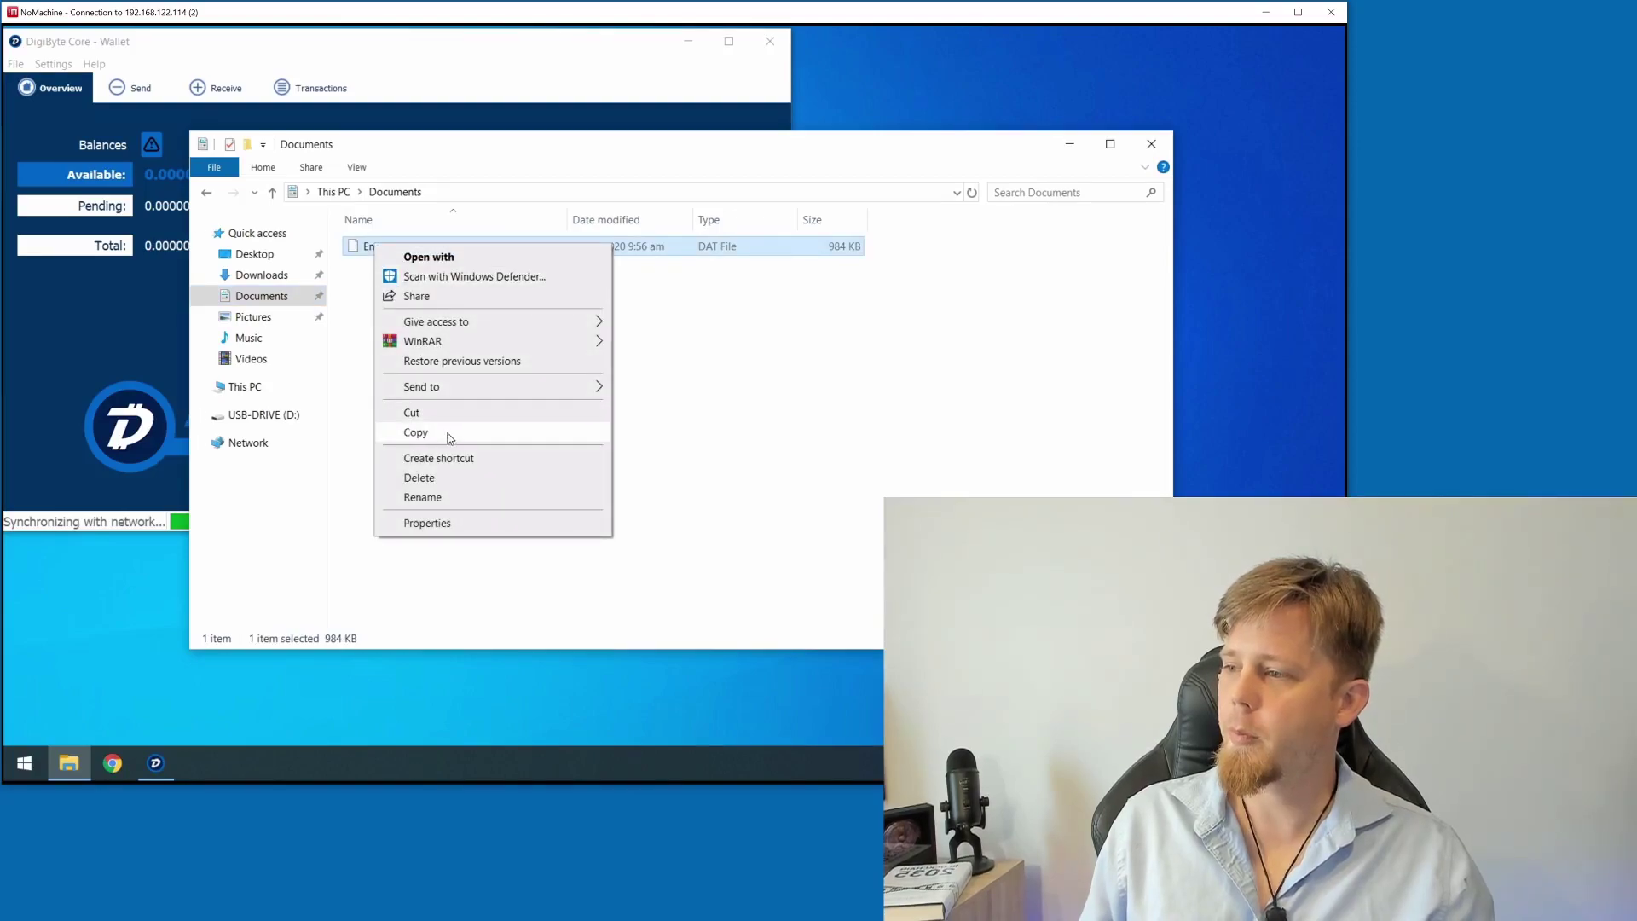
click(450, 440)
Step: Permanently delete the old backup January 2020.dat from USB-DRIVE (D:)
click(271, 418)
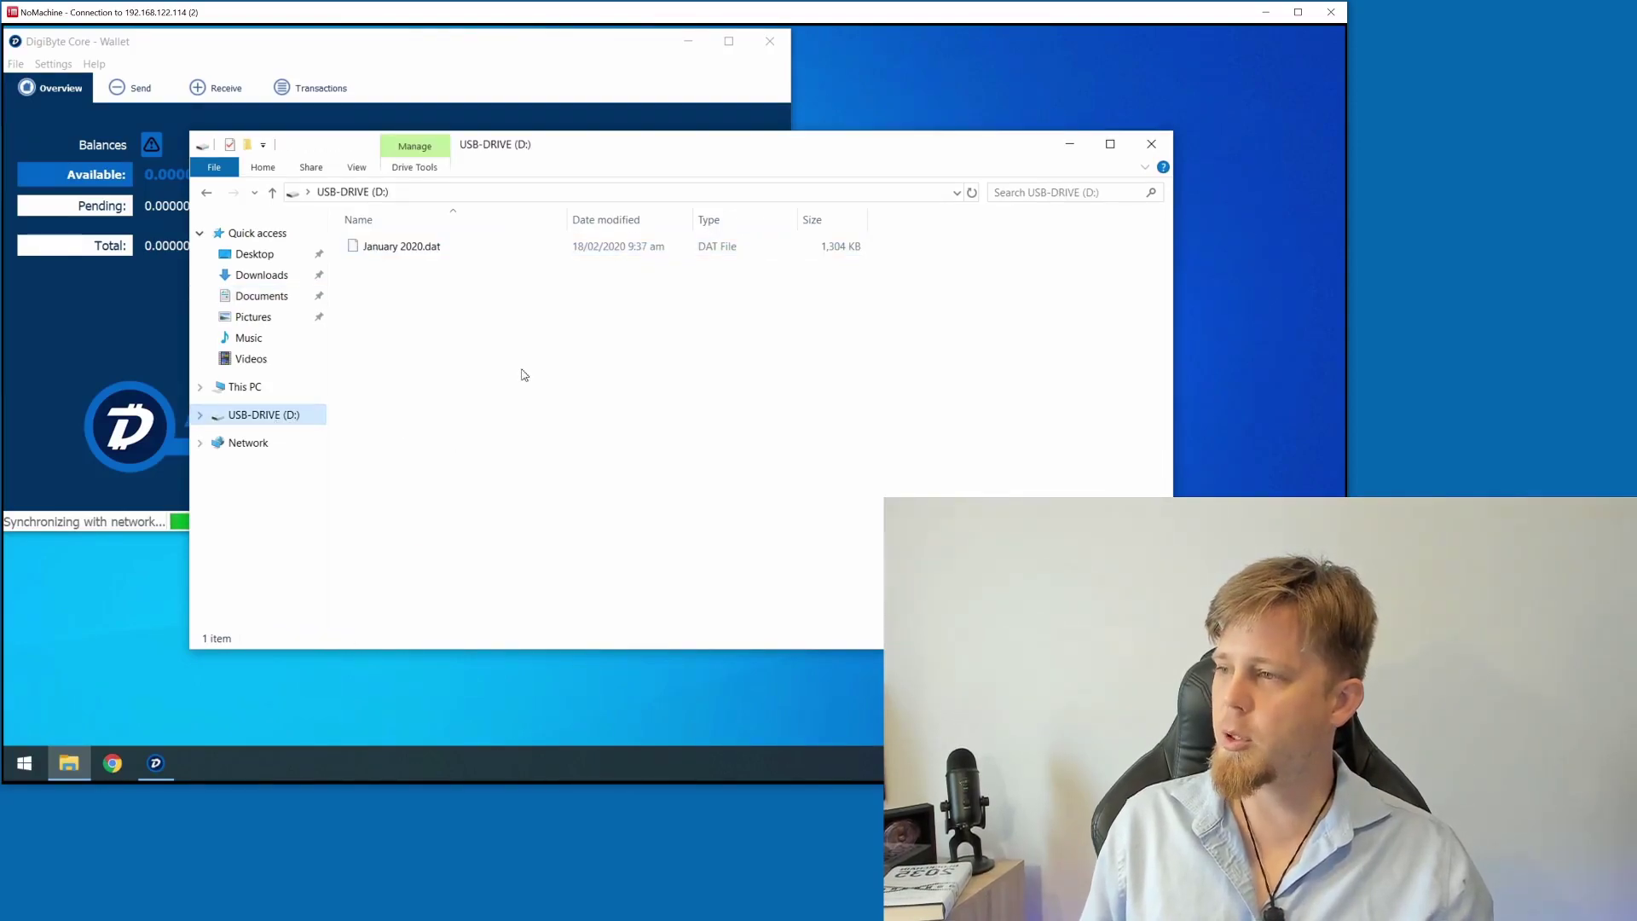
right_click(433, 247)
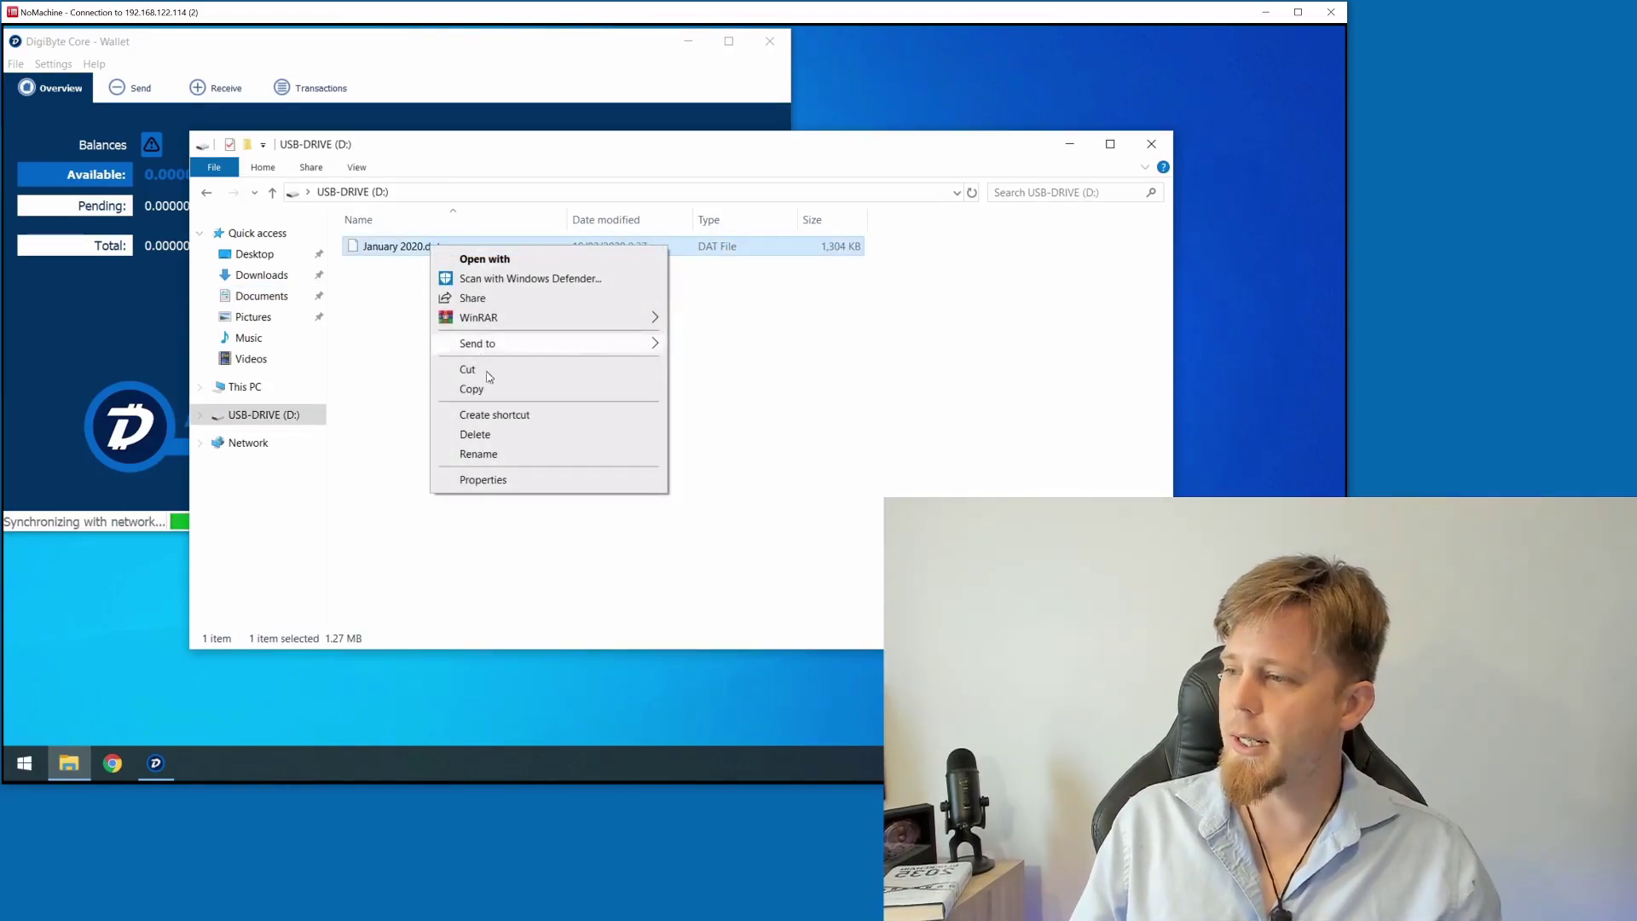
click(513, 440)
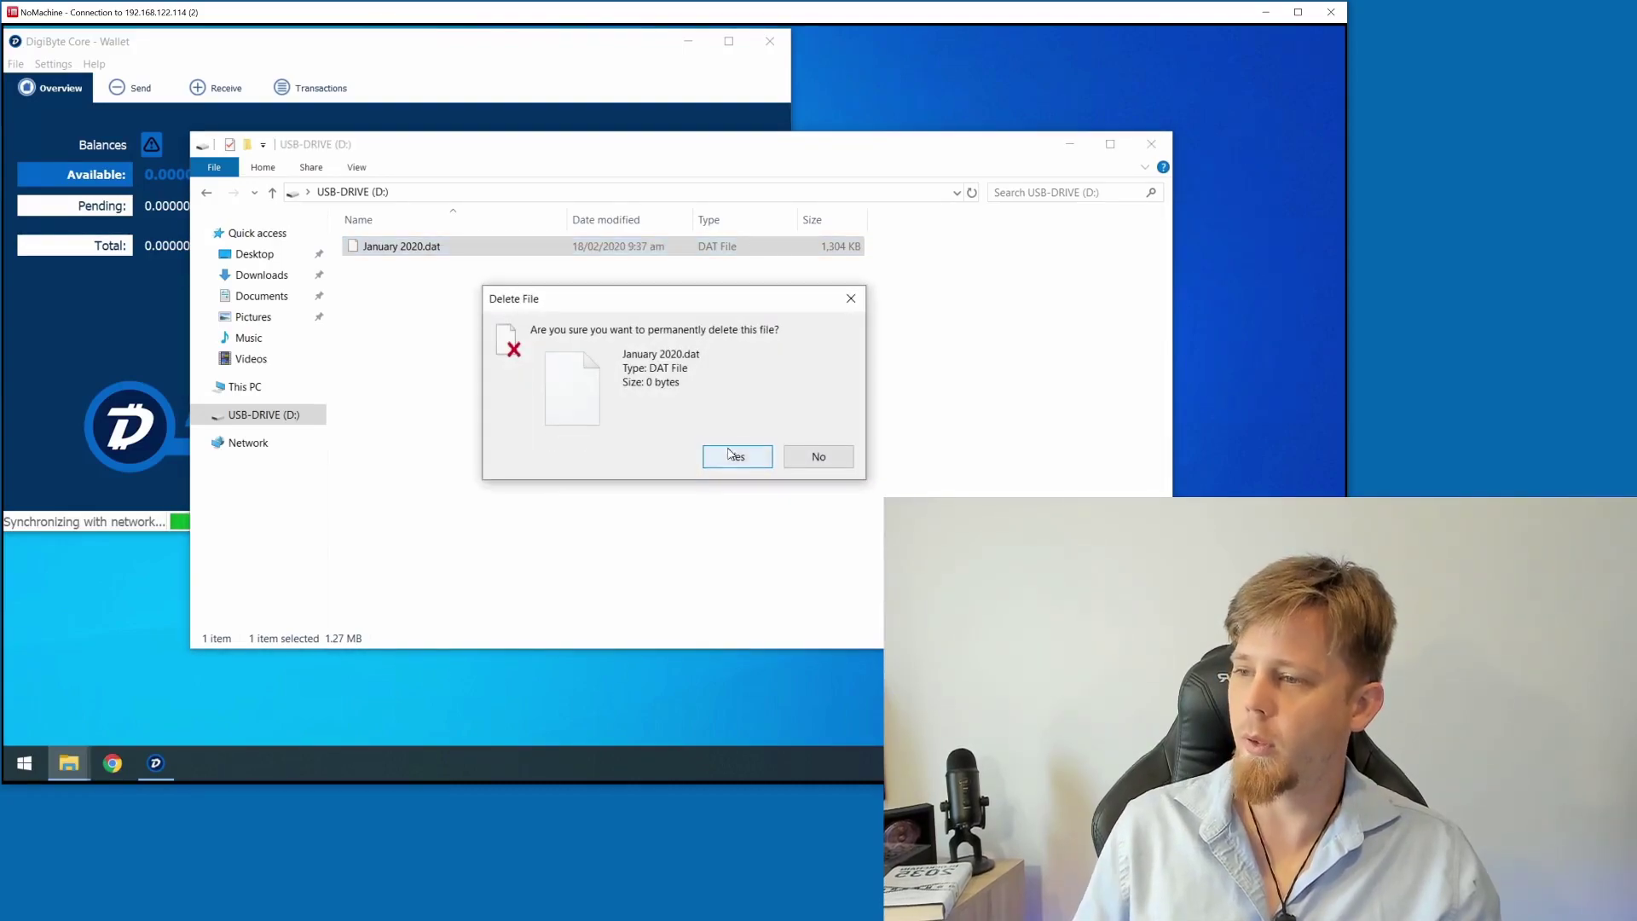
click(735, 453)
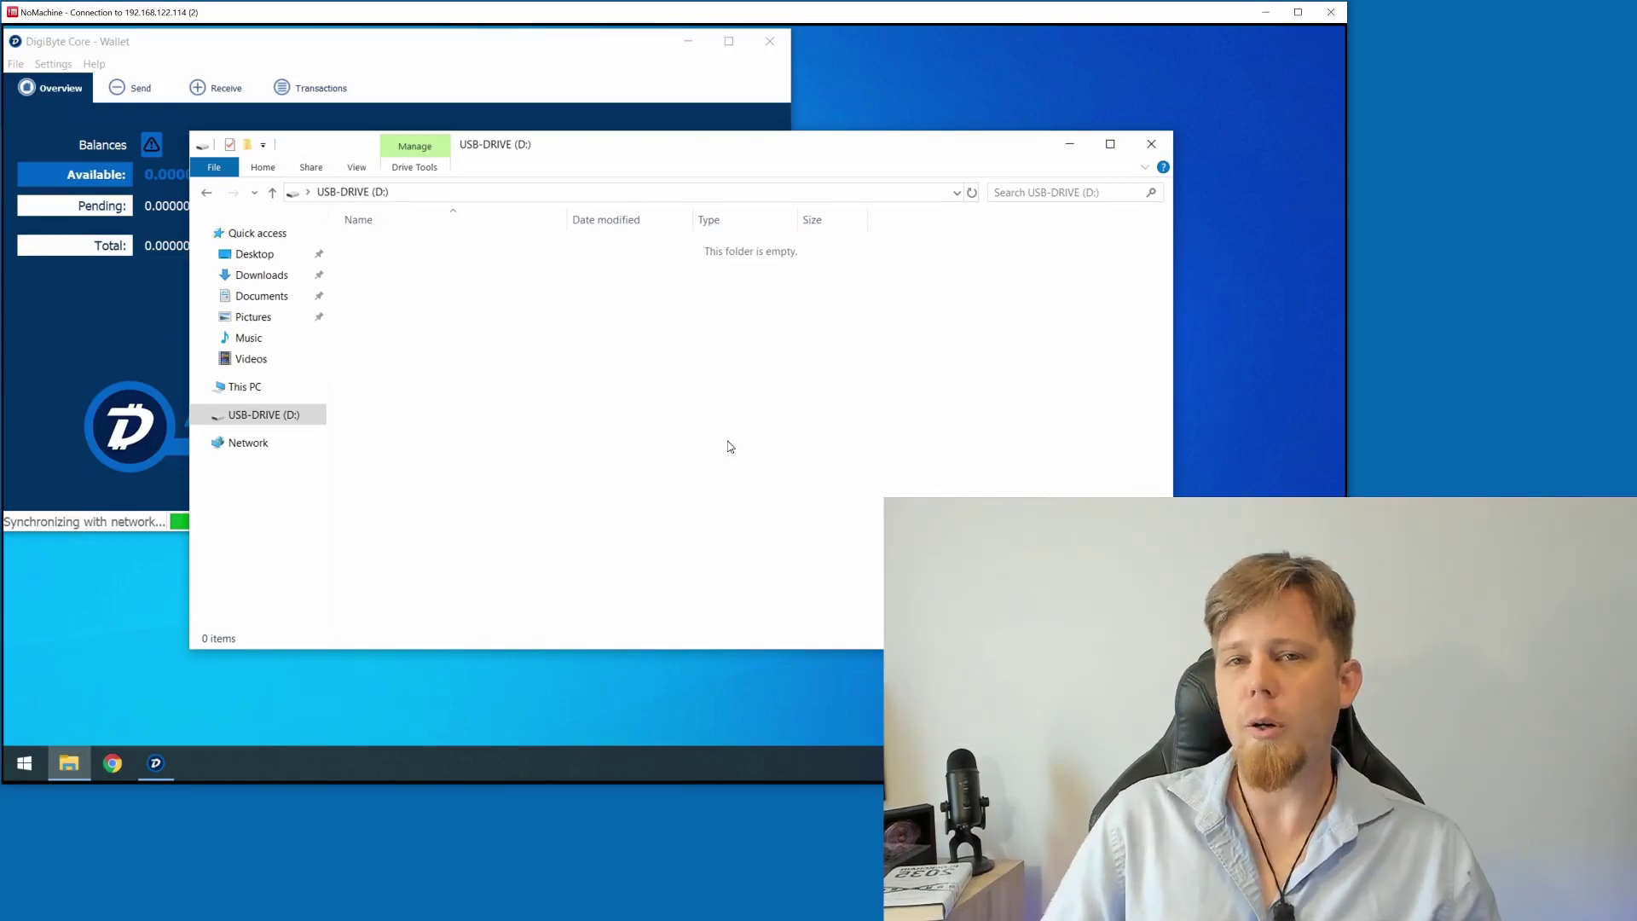
Step: Paste the copied wallet backup into USB-DRIVE (D:) and eject the drive
right_click(512, 344)
click(563, 466)
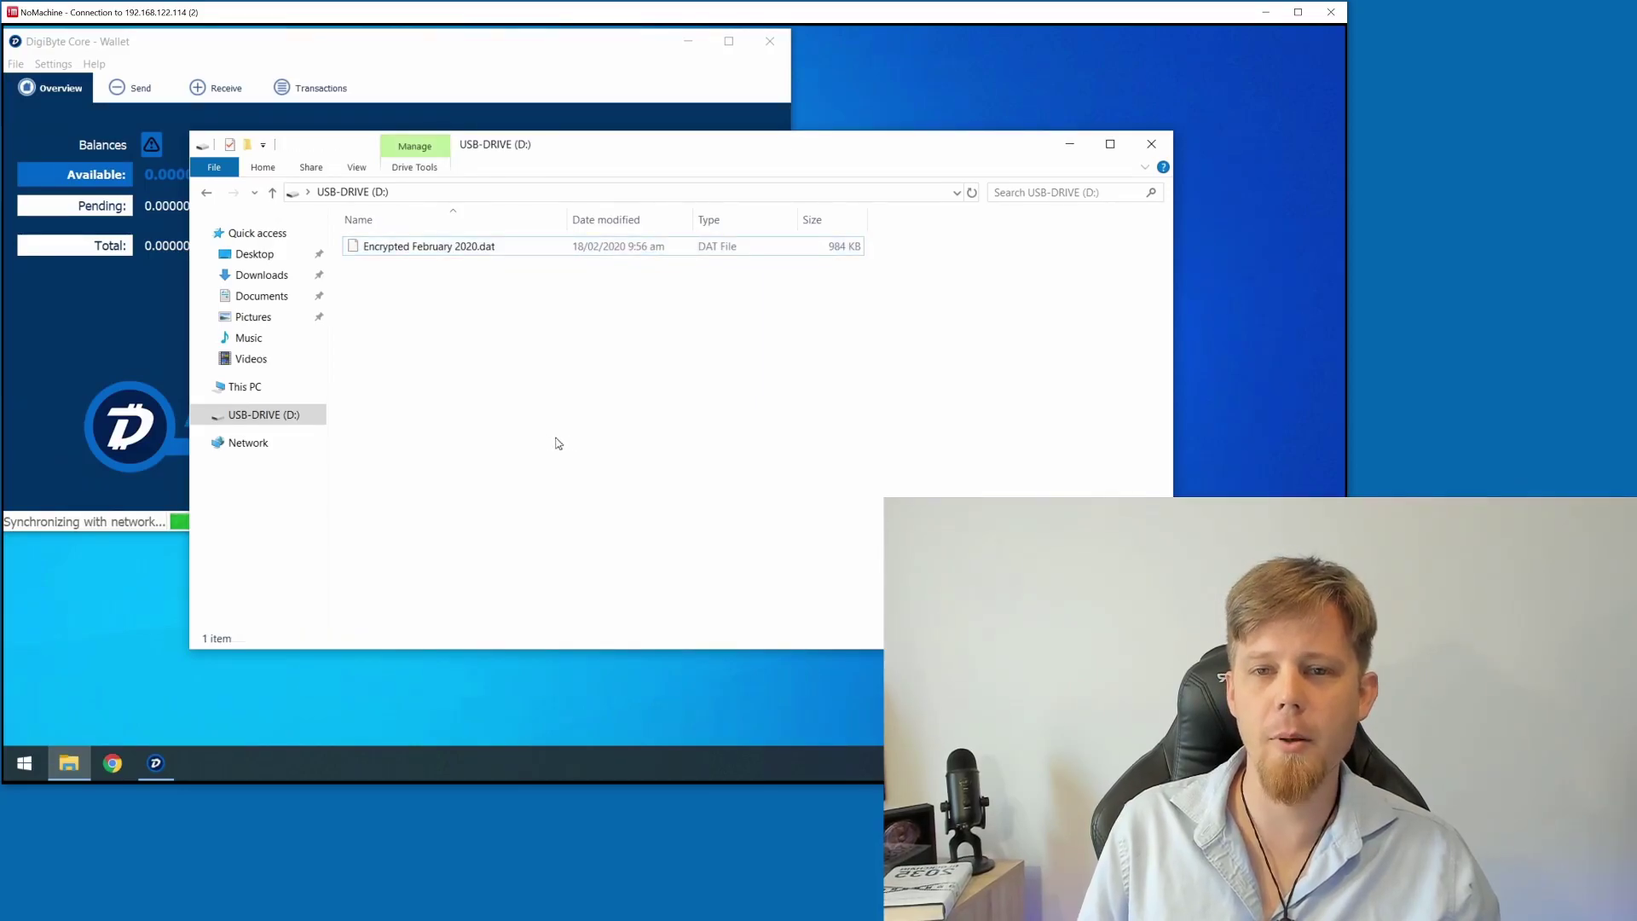
right_click(301, 426)
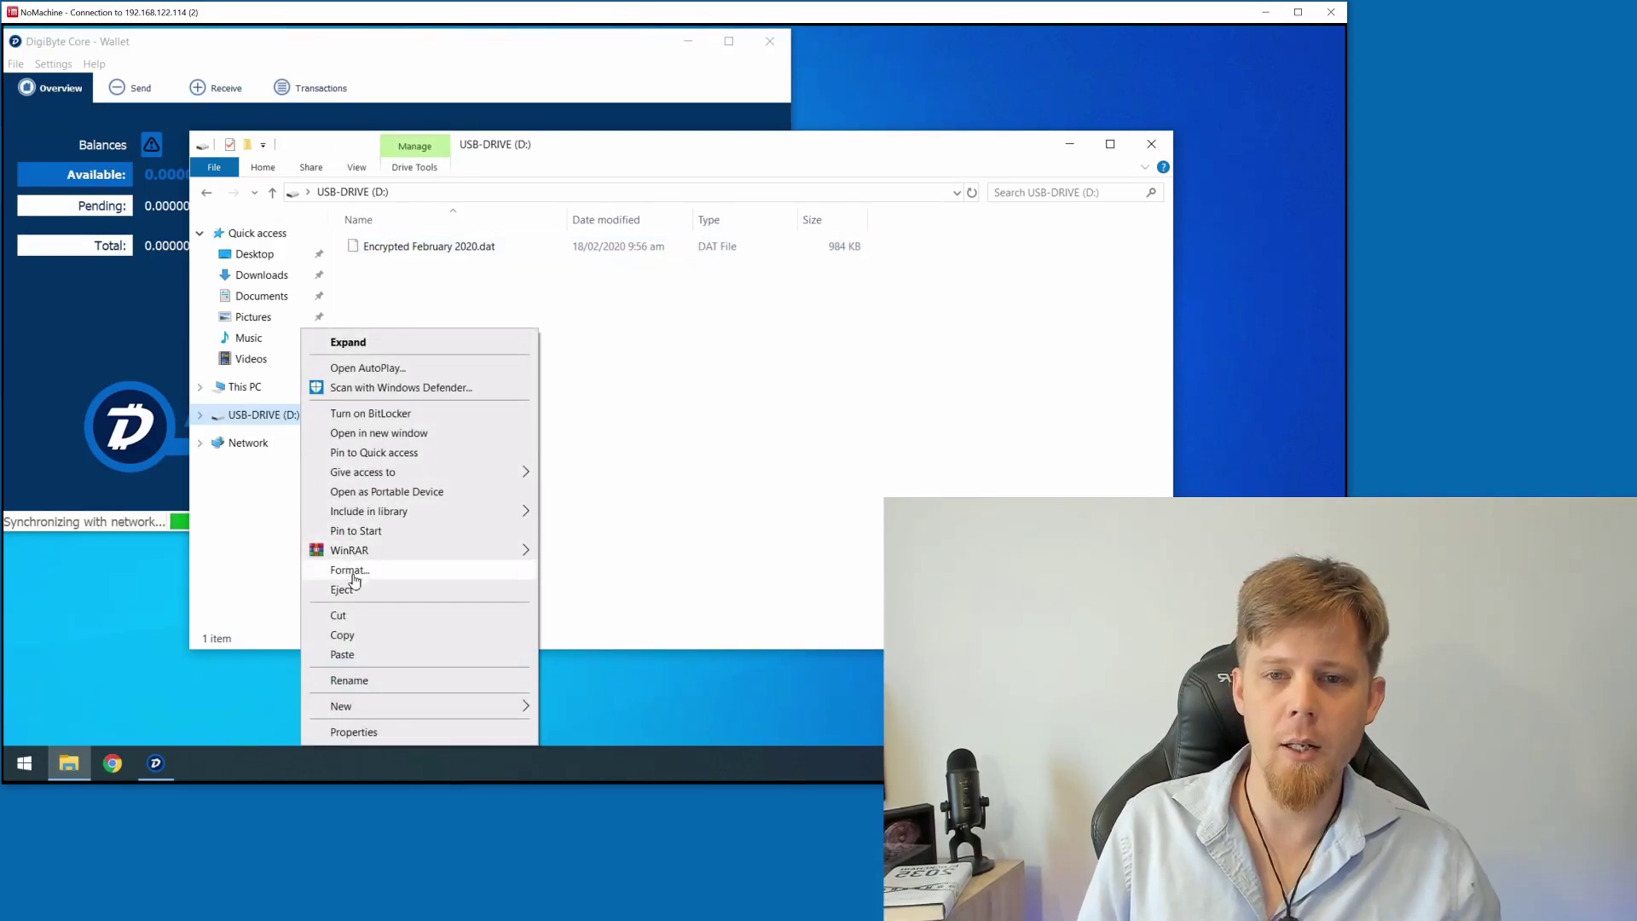
click(376, 570)
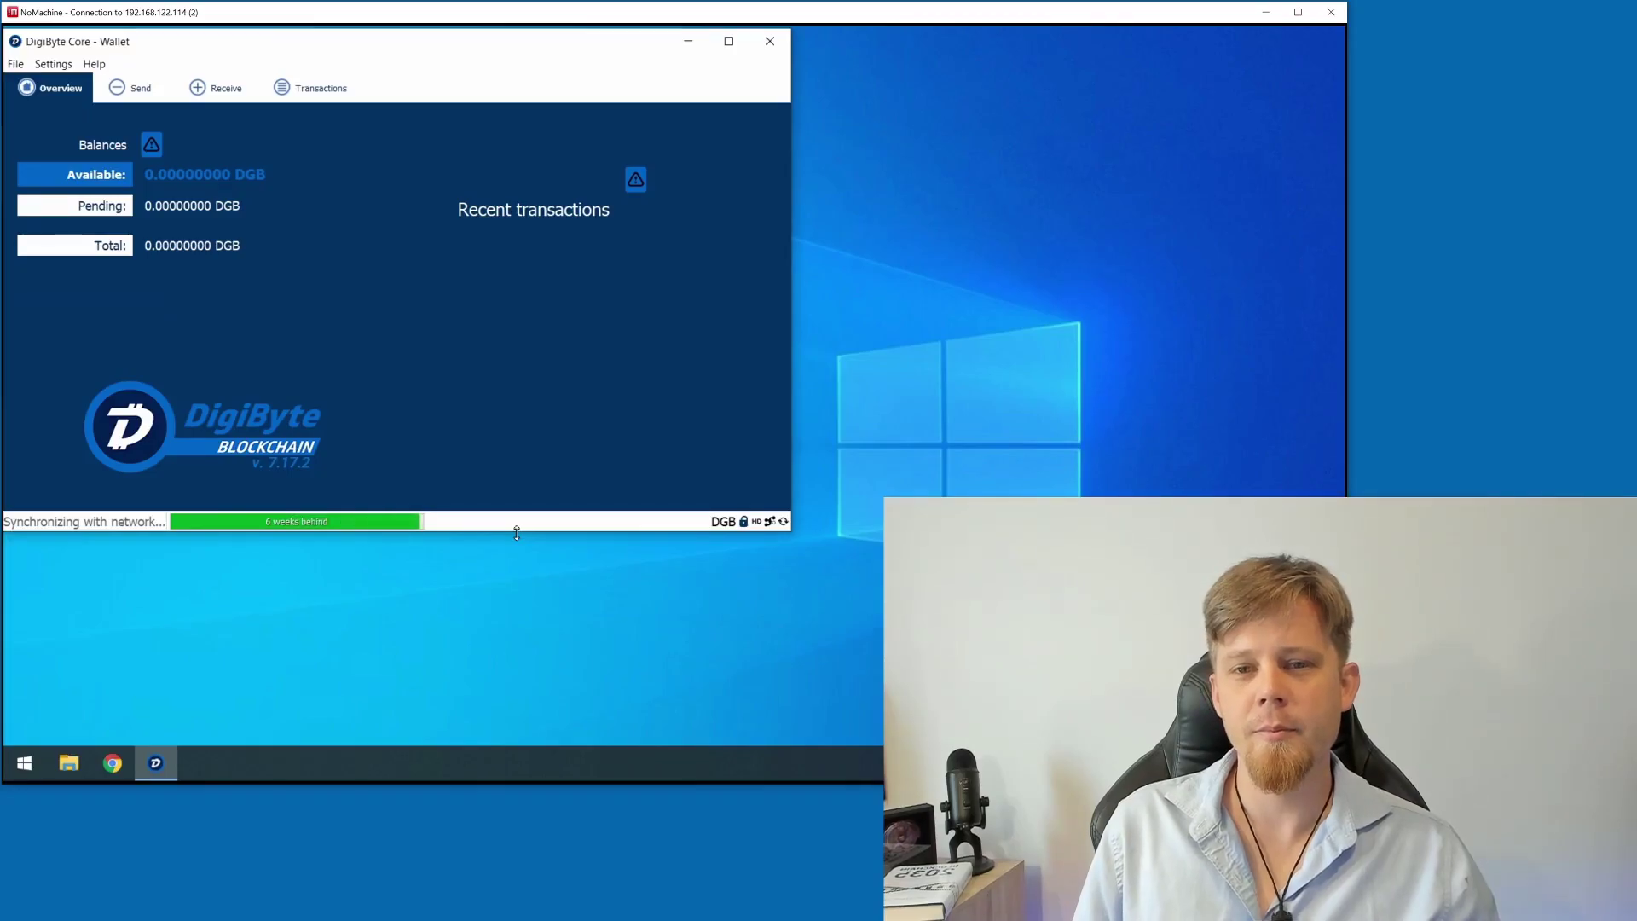